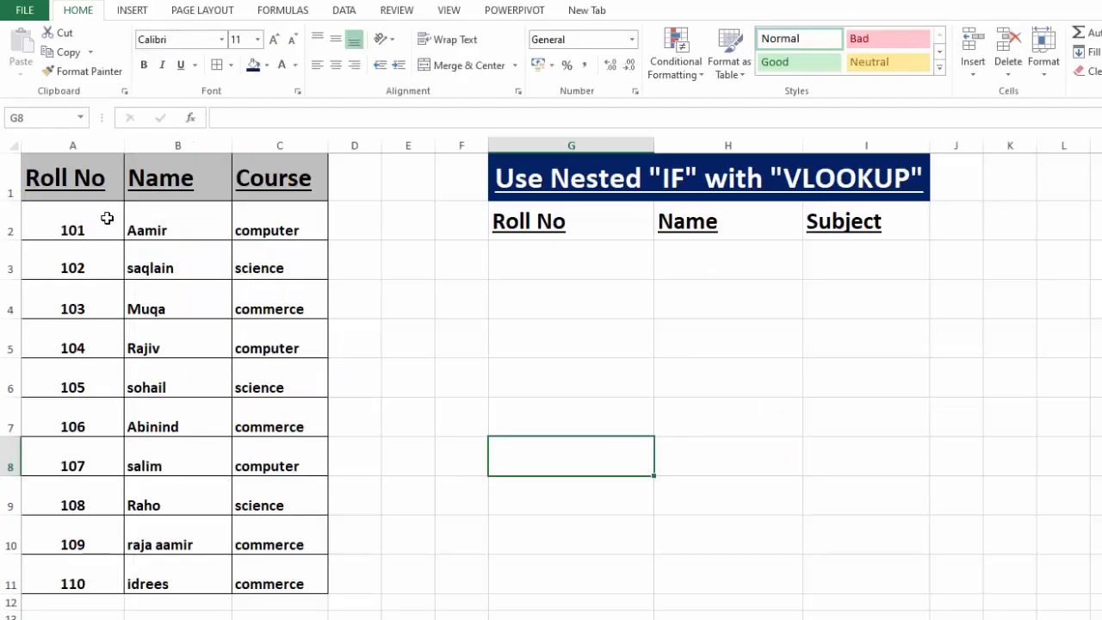
pyautogui.click(106, 218)
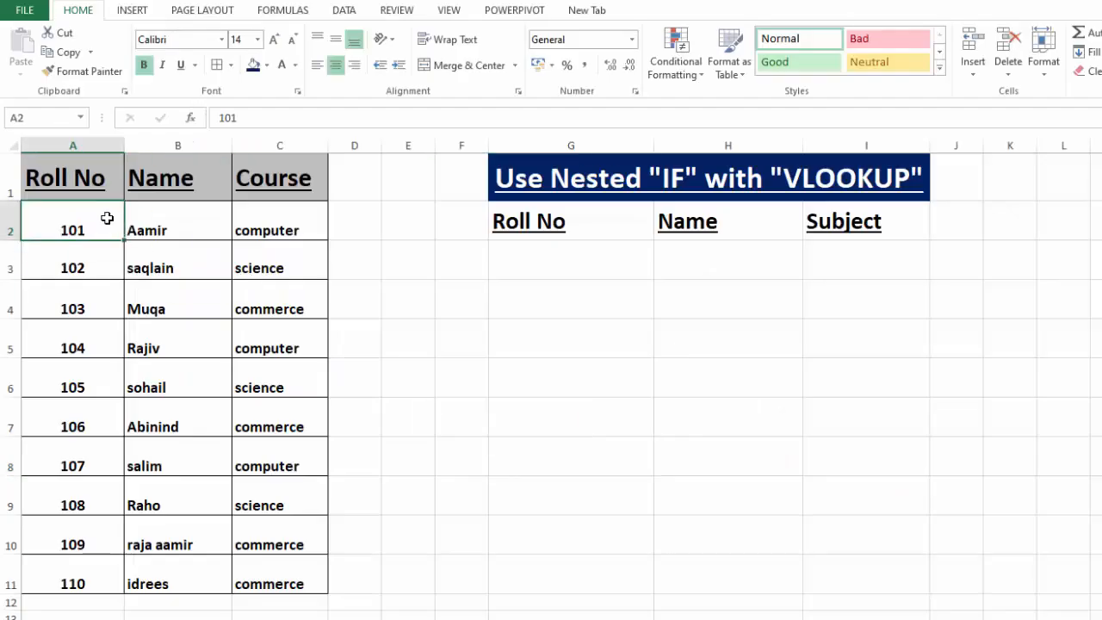
pyautogui.click(271, 210)
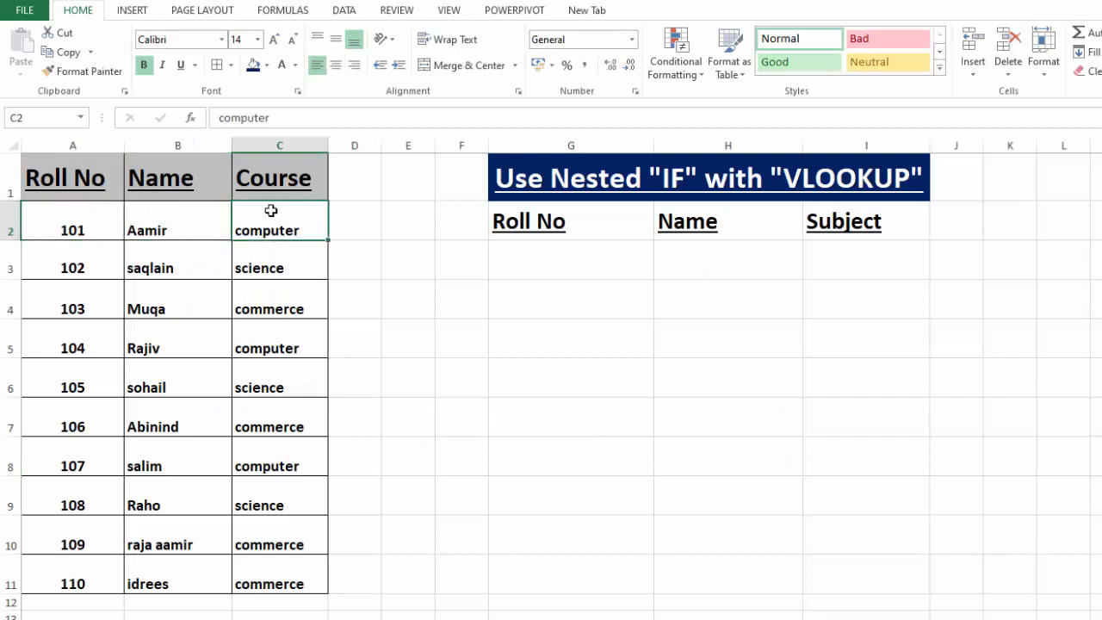
pyautogui.click(275, 259)
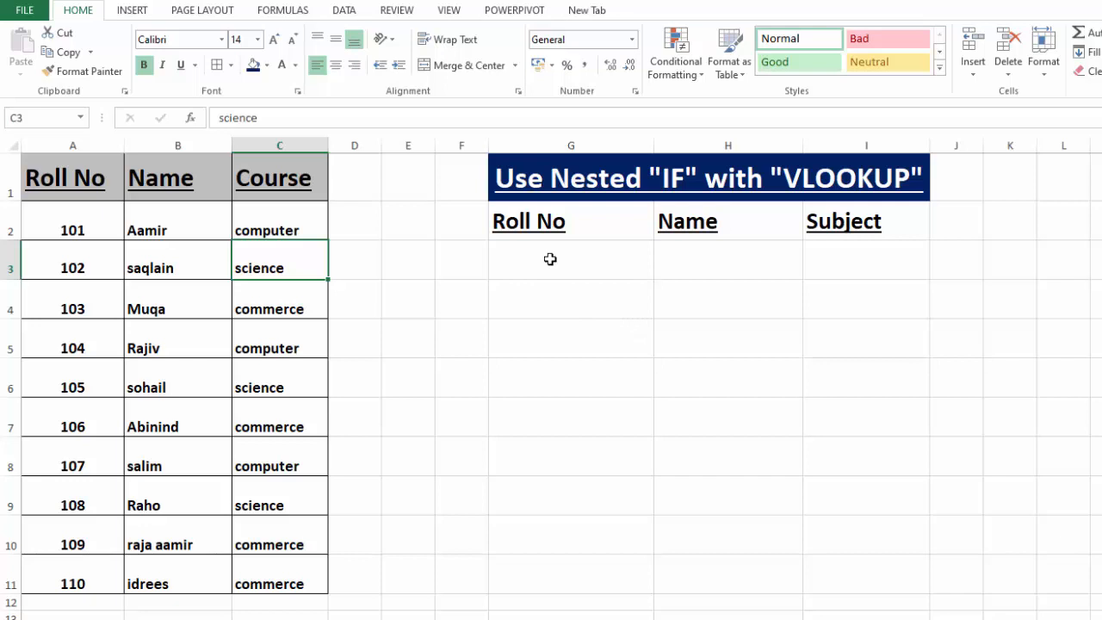
pyautogui.click(707, 260)
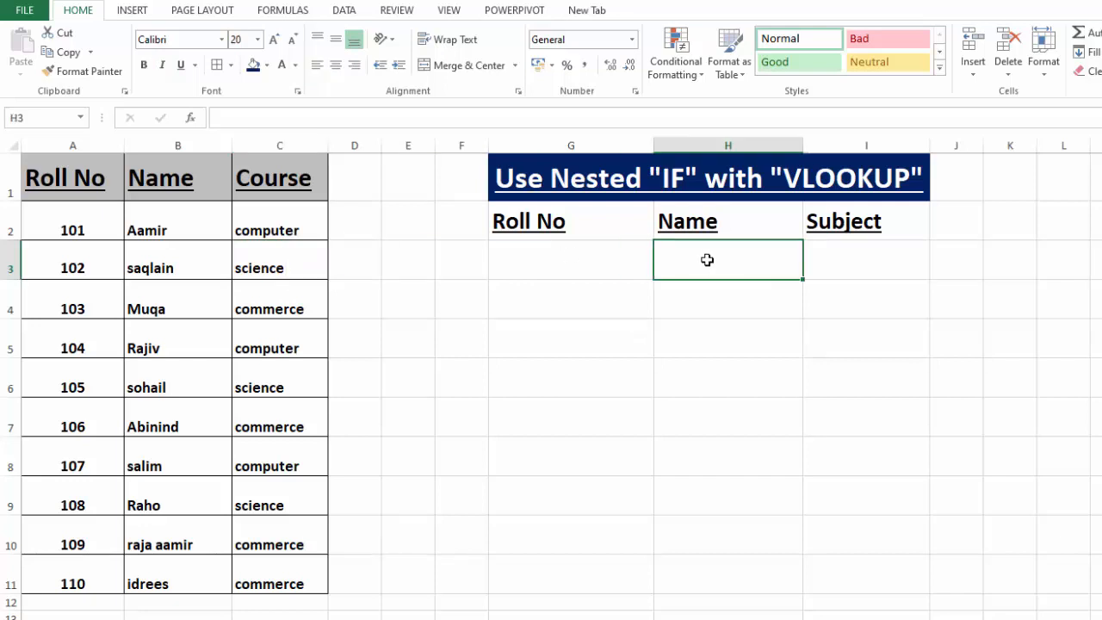
pyautogui.click(874, 256)
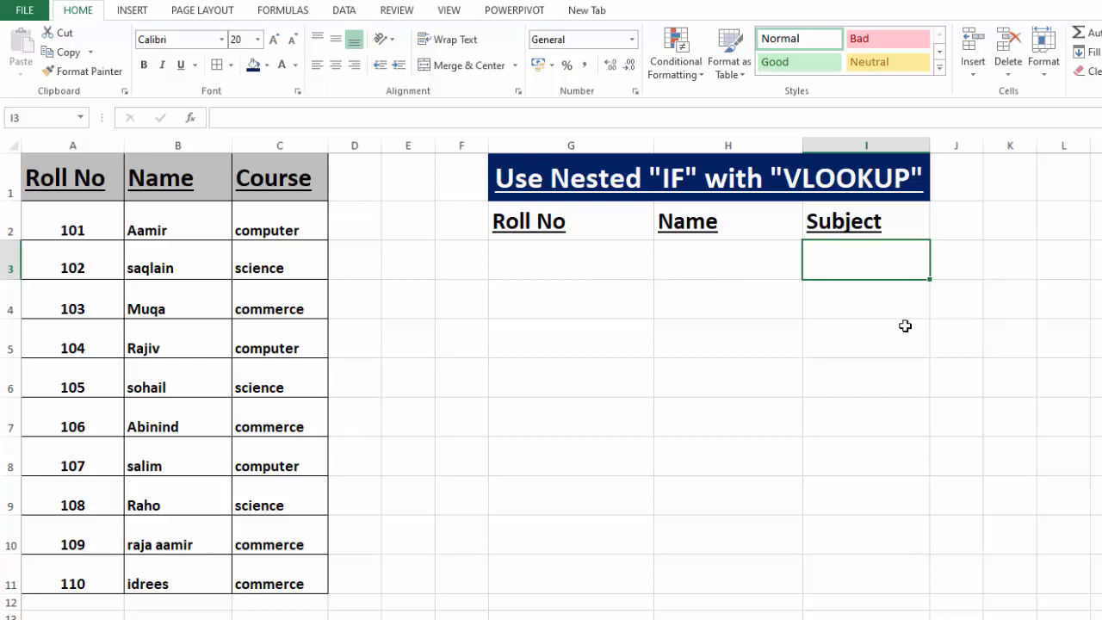
# Step: Add data validation to cell G3 under Roll No, allowing a list with source =$A$2:$A$11
pyautogui.click(571, 263)
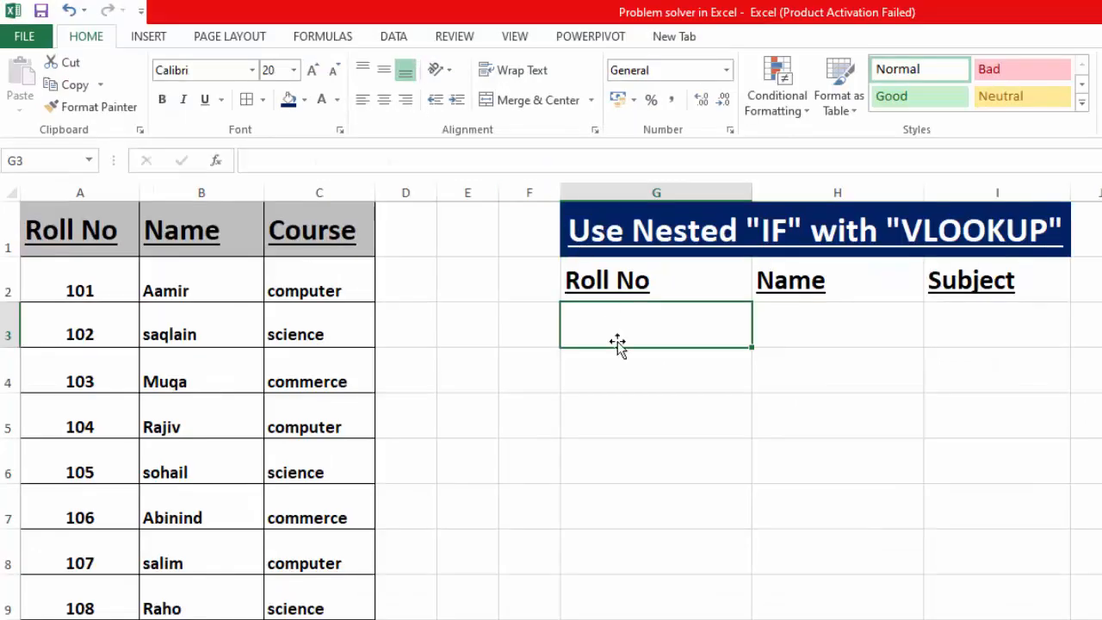
pyautogui.click(403, 33)
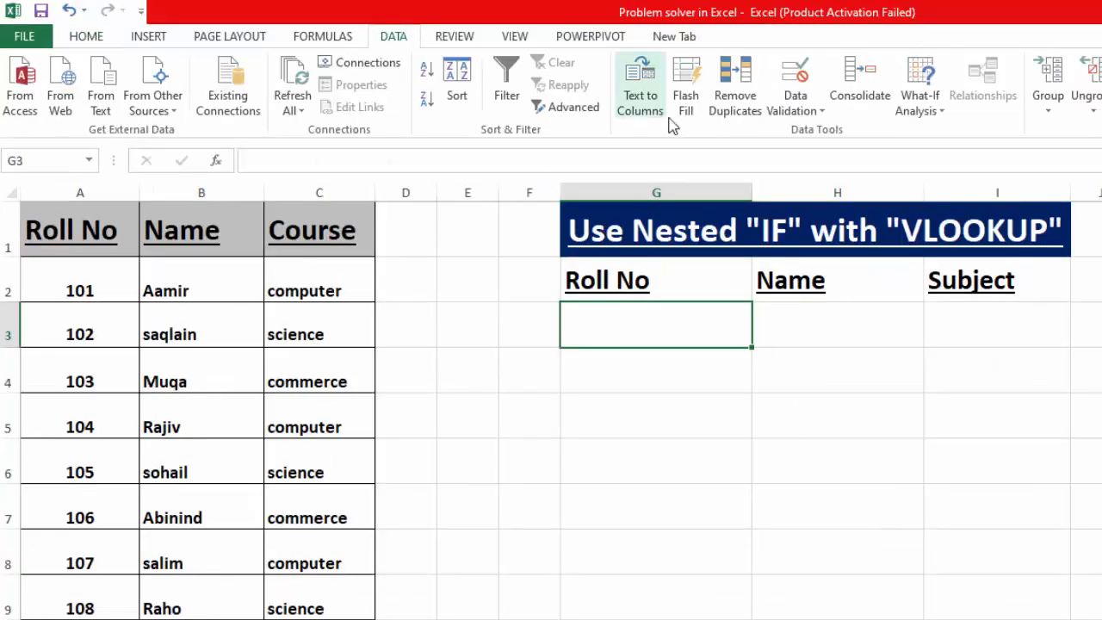
pyautogui.click(809, 114)
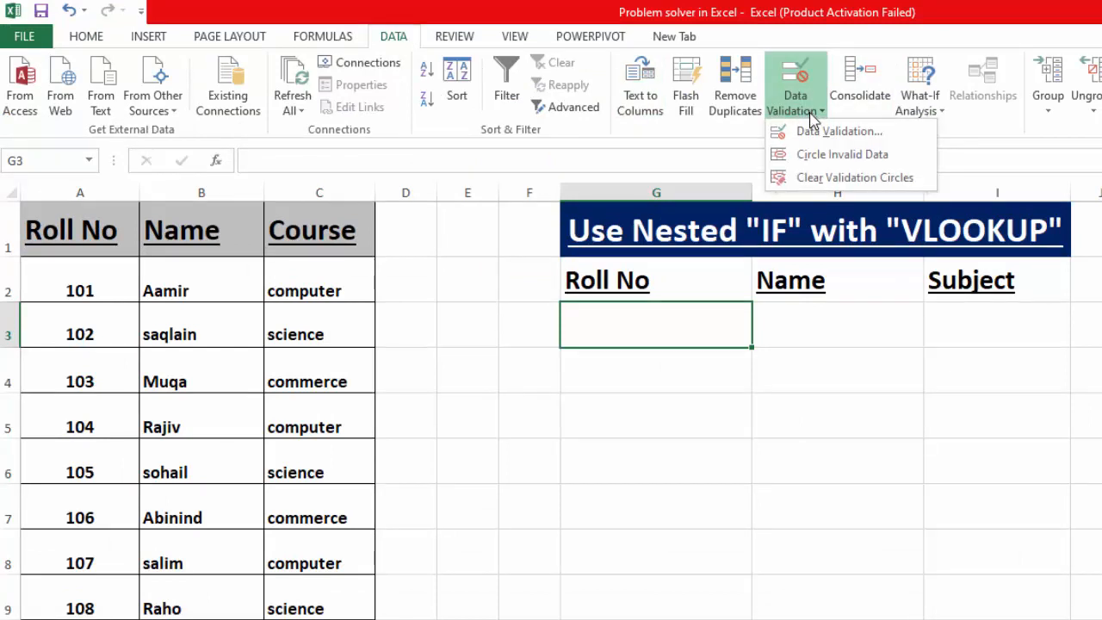
pyautogui.click(824, 130)
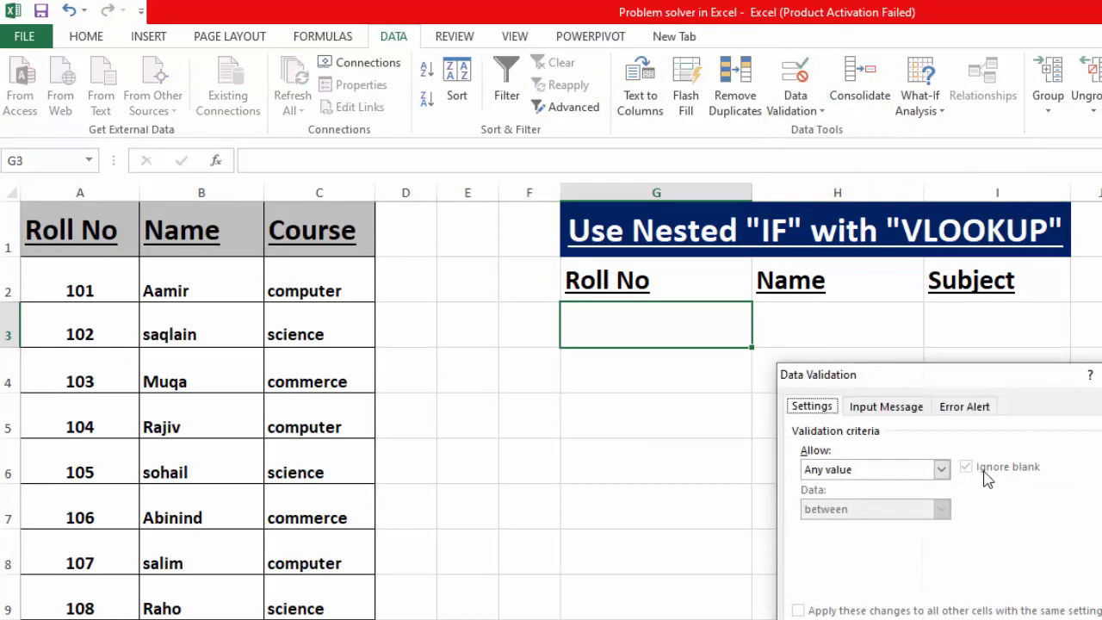
pyautogui.click(935, 469)
pyautogui.click(856, 523)
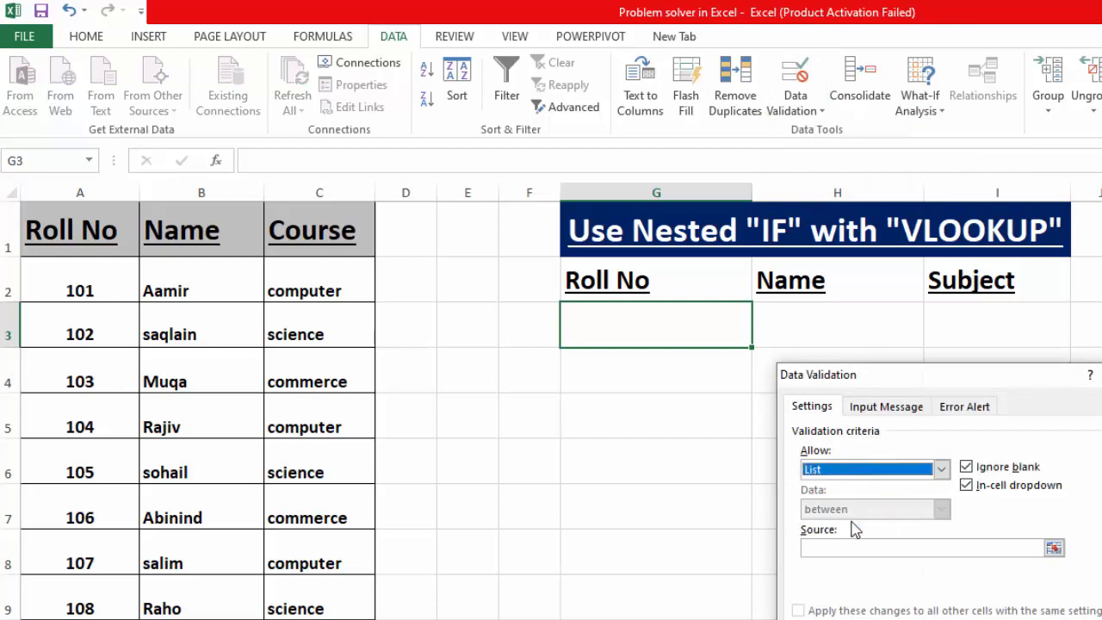
pyautogui.click(827, 548)
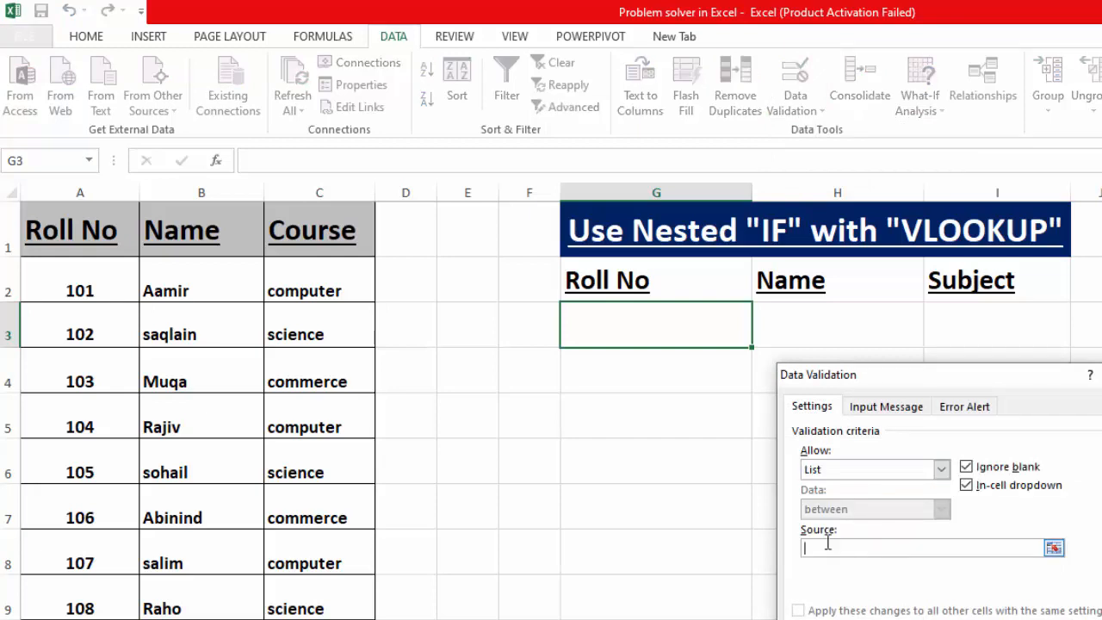
pyautogui.moveTo(98, 287); pyautogui.dragTo(93, 619)
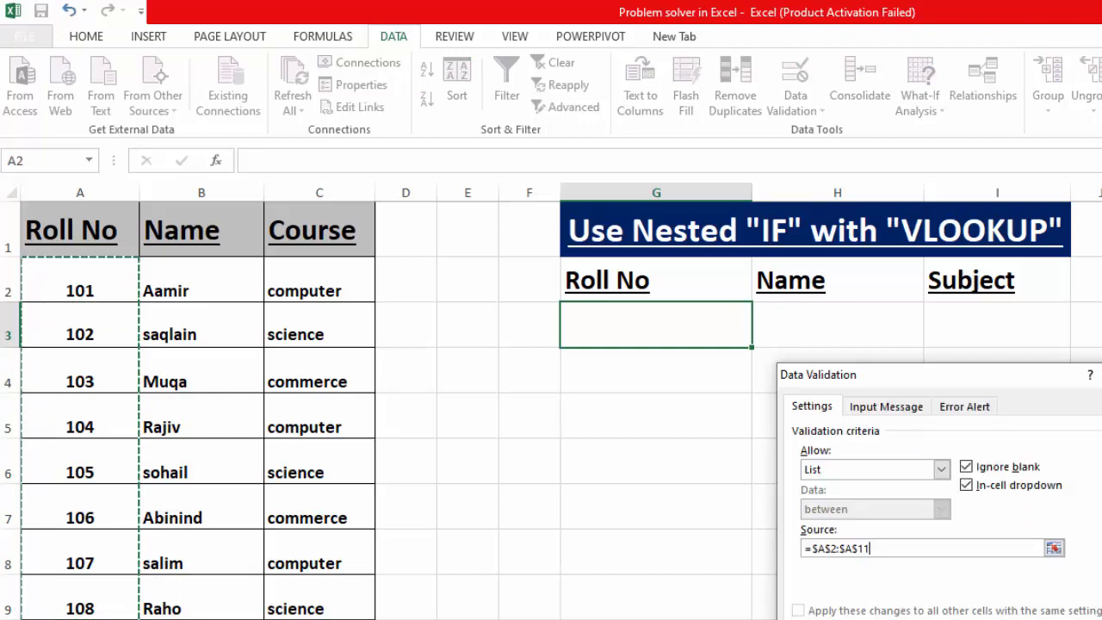
pyautogui.press('Return')
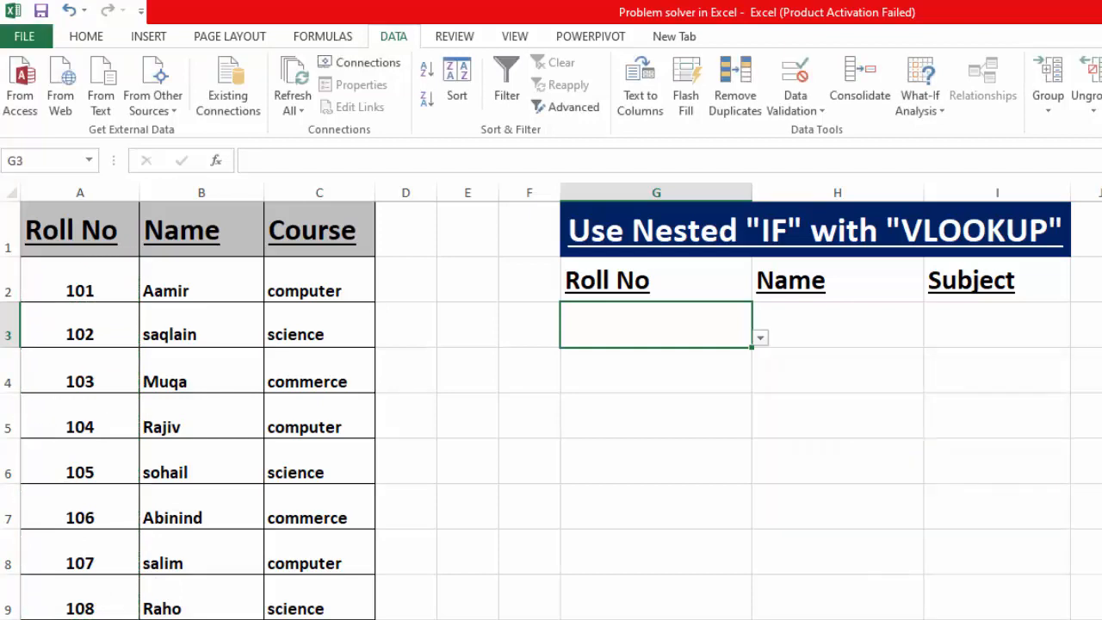
# Step: Try the roll number 103 from the list in G3, and set the cell to 104
pyautogui.click(760, 339)
pyautogui.click(641, 383)
pyautogui.click(761, 339)
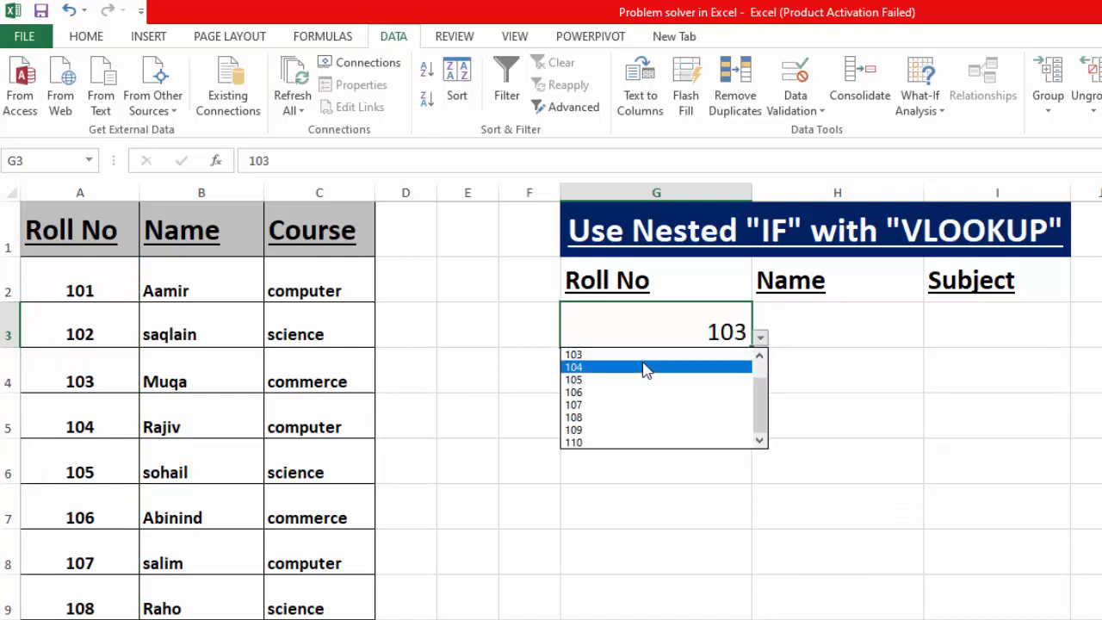
pyautogui.click(646, 368)
# Step: Add list data validation with source =$B$2:$B$11 to cell H3 under Name, and choose the second name from the list
pyautogui.click(780, 327)
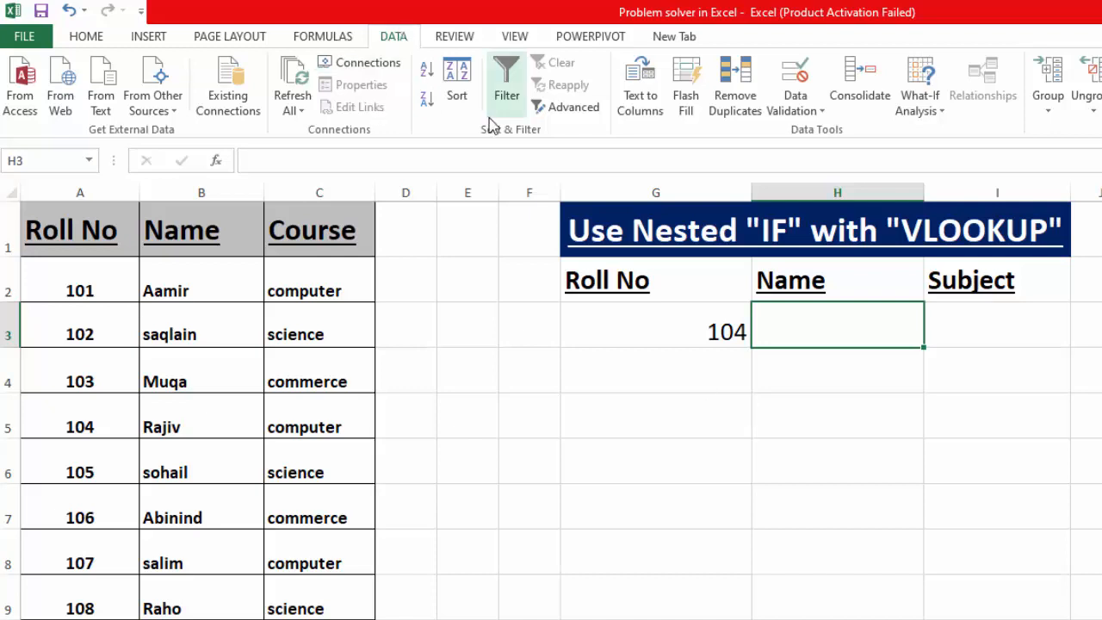
pyautogui.click(799, 108)
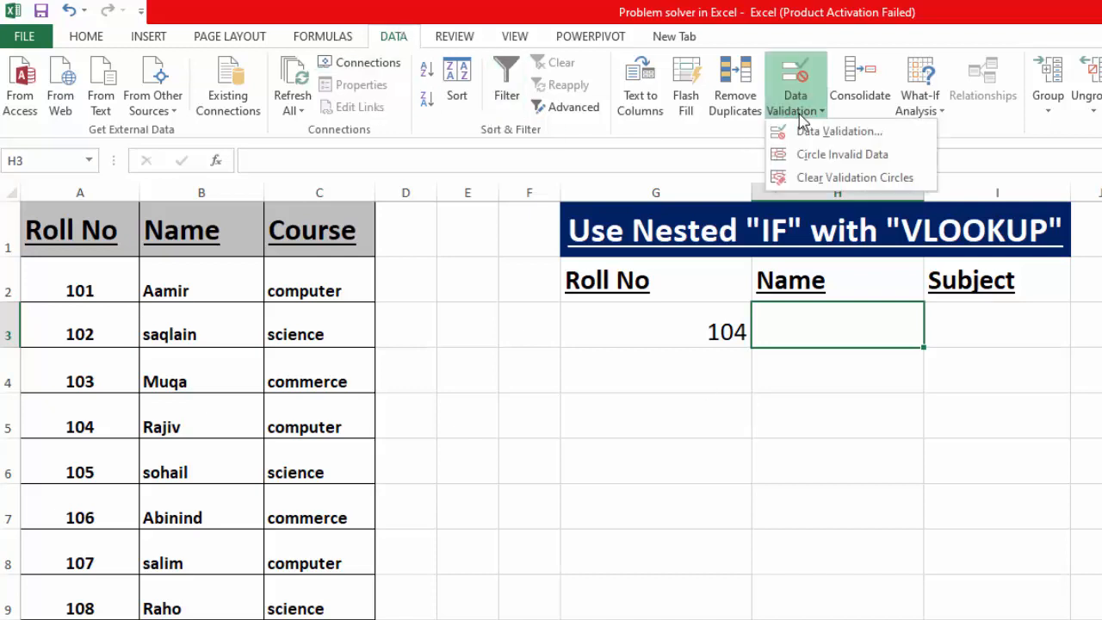
pyautogui.click(811, 133)
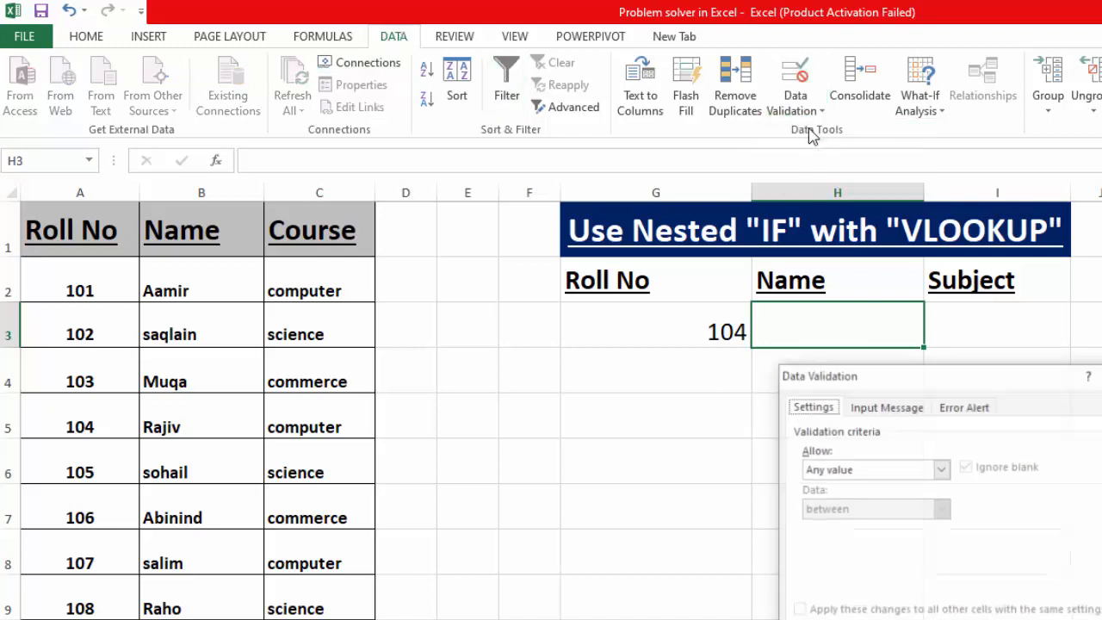
pyautogui.click(942, 470)
pyautogui.click(856, 524)
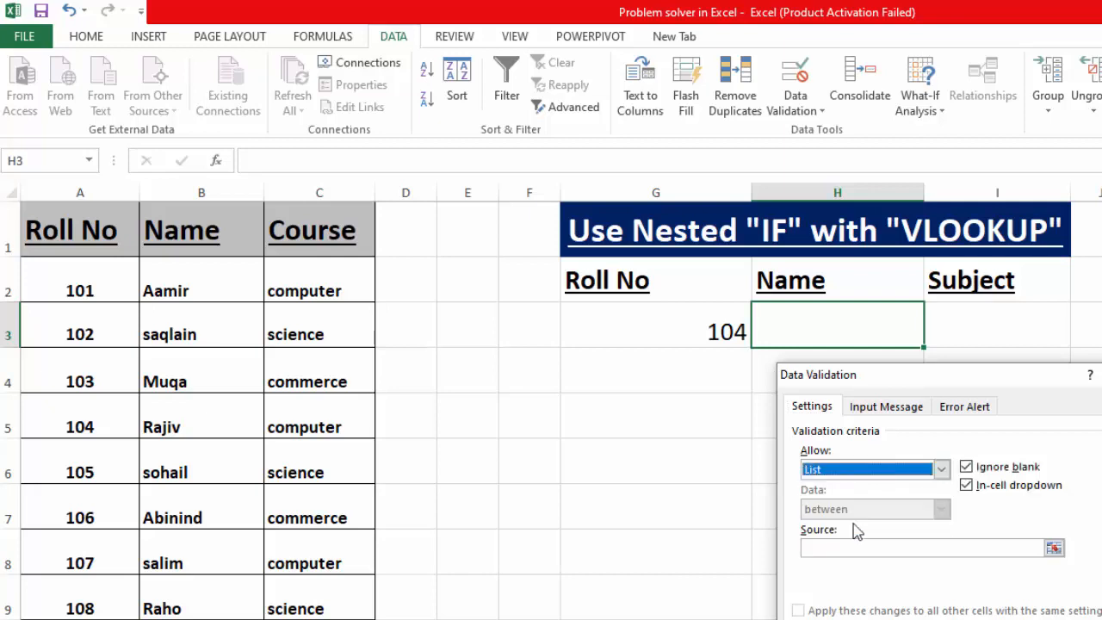
pyautogui.click(855, 545)
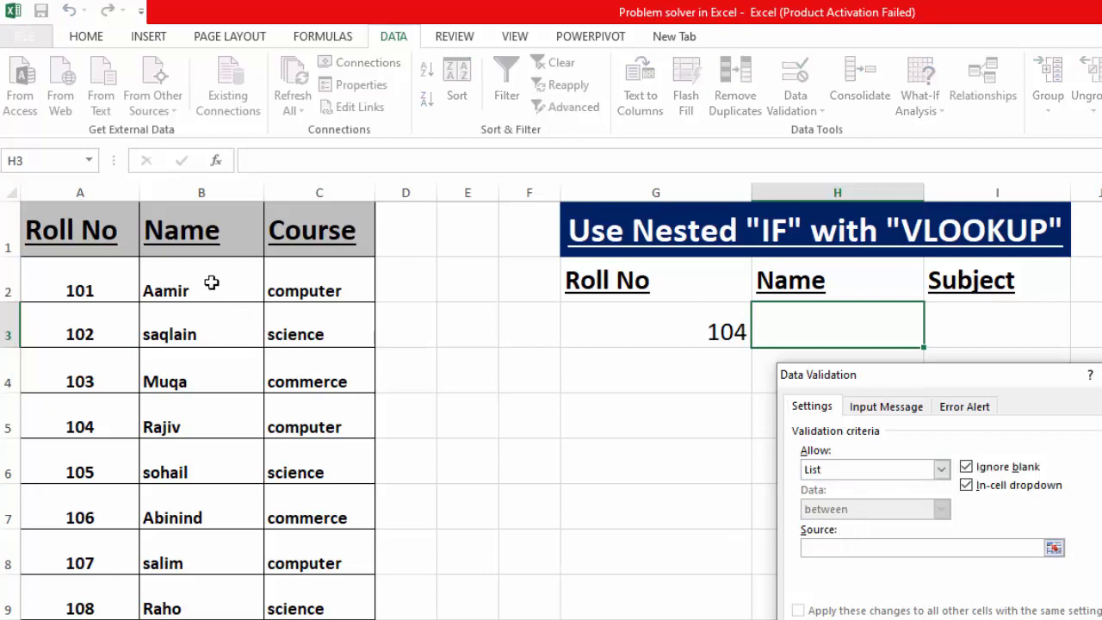
pyautogui.moveTo(211, 283); pyautogui.dragTo(214, 619)
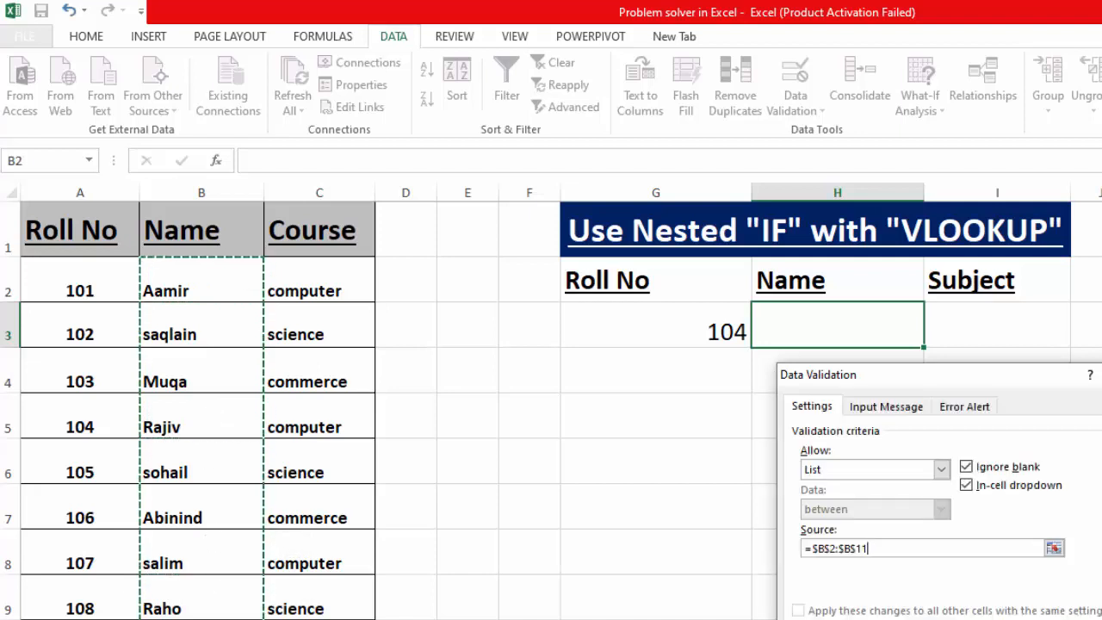
pyautogui.press('Return')
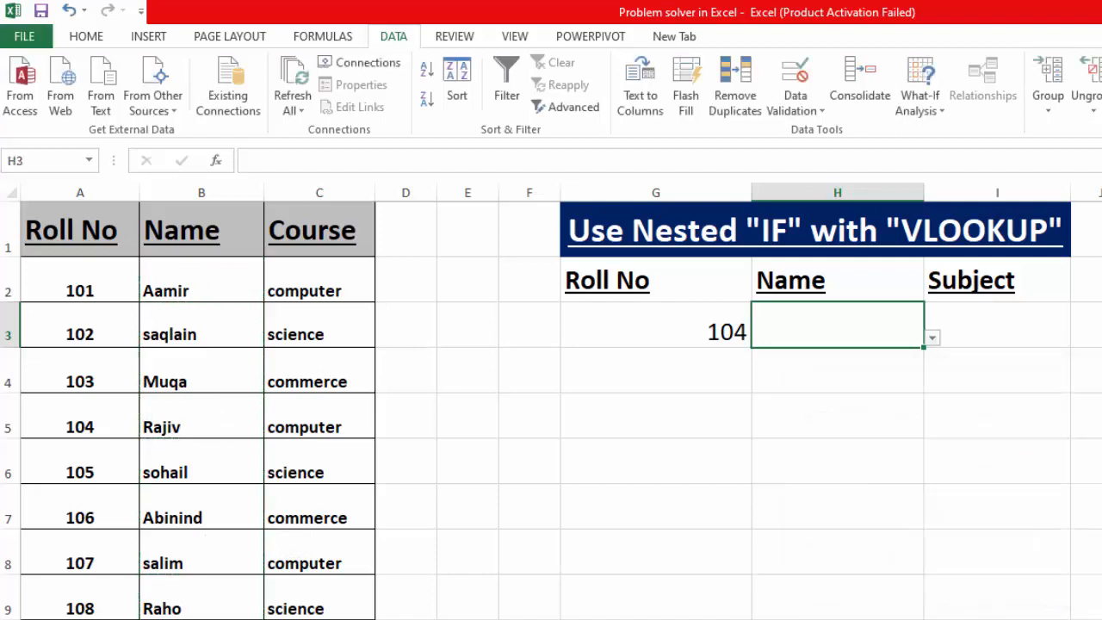
pyautogui.click(932, 340)
pyautogui.click(865, 368)
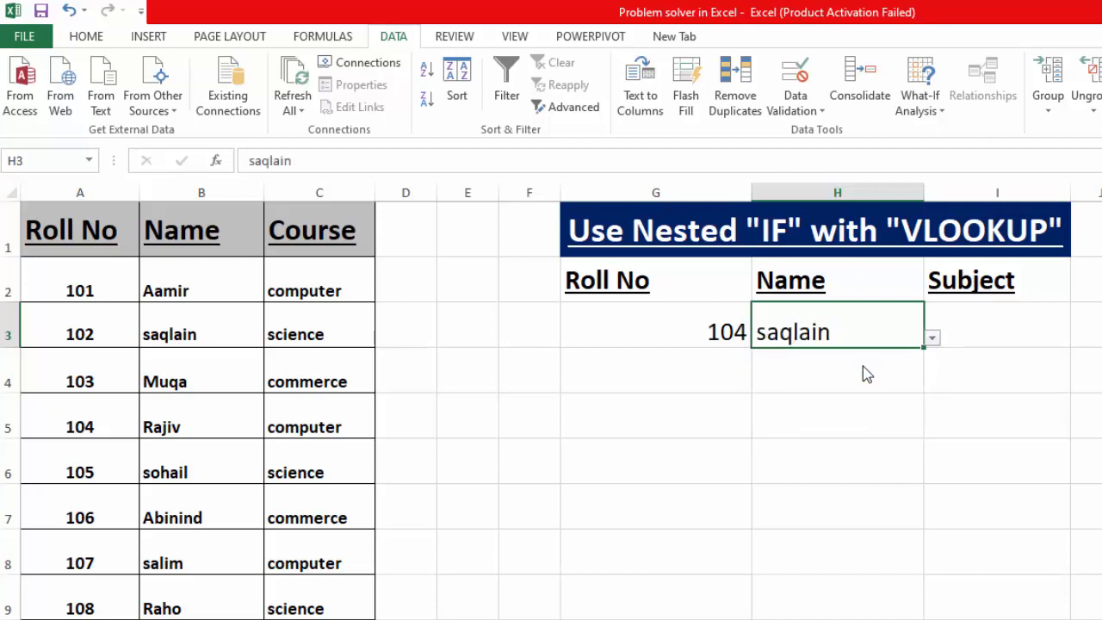
# Step: Begin an IF formula in I3 under Subject with VLOOKUP of G3 in A2:C11, column index 3 and exact match (FALSE)
pyautogui.click(973, 325)
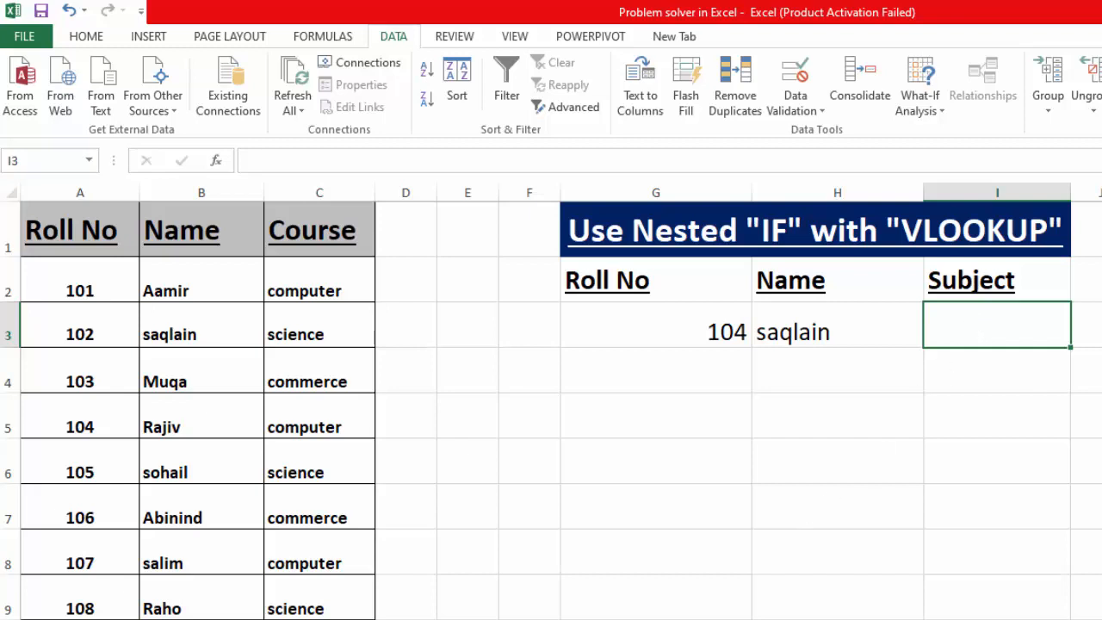
pyautogui.write('=')
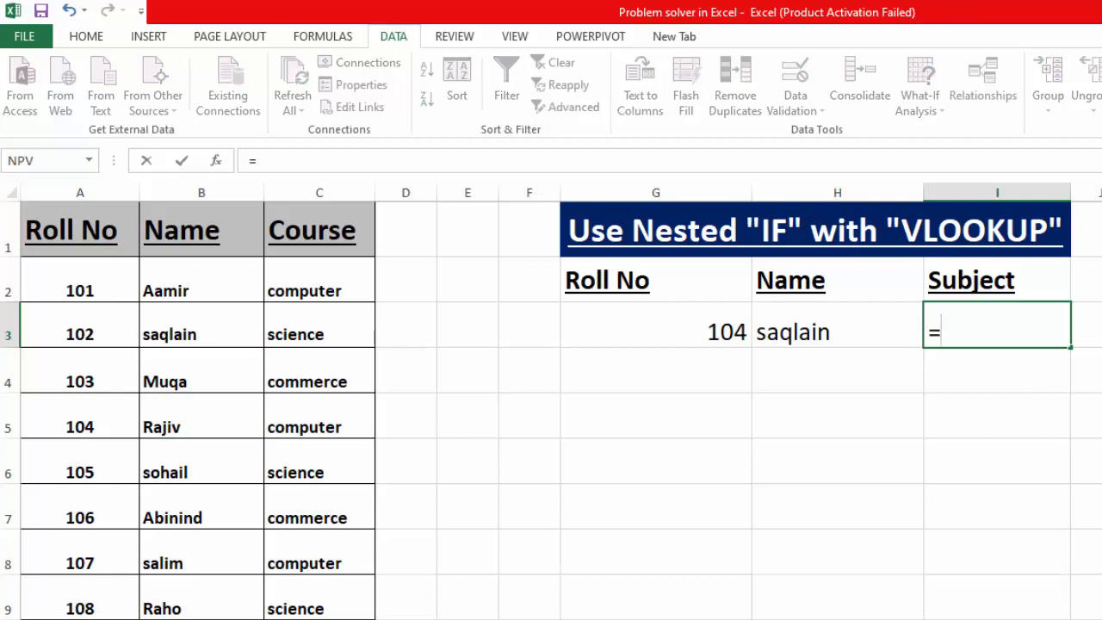
pyautogui.write('IF(')
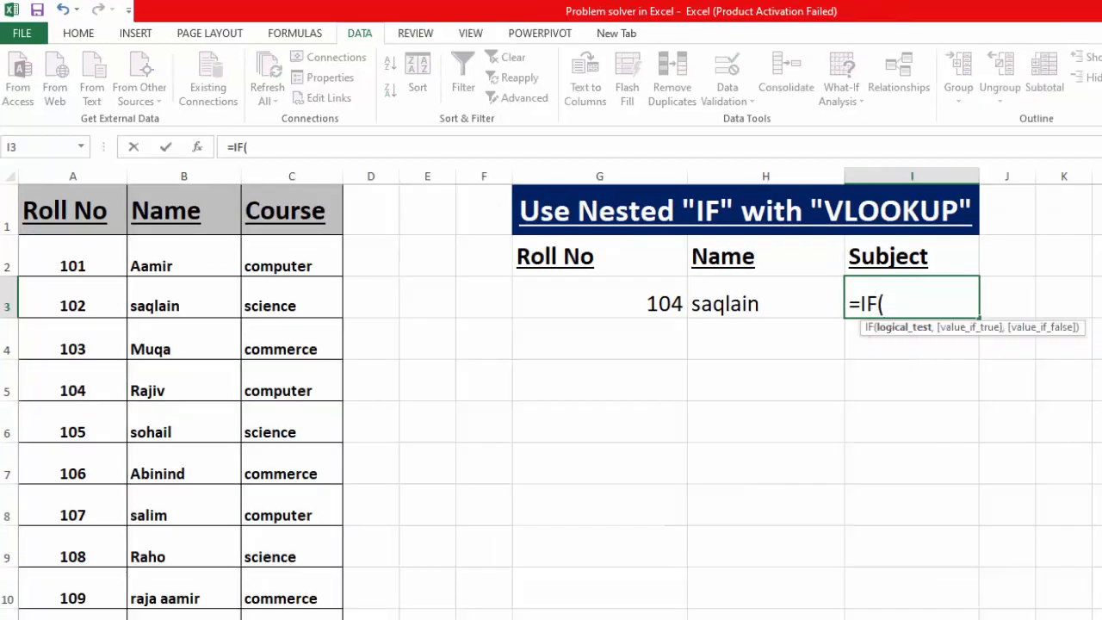
pyautogui.write('VLOOKUP')
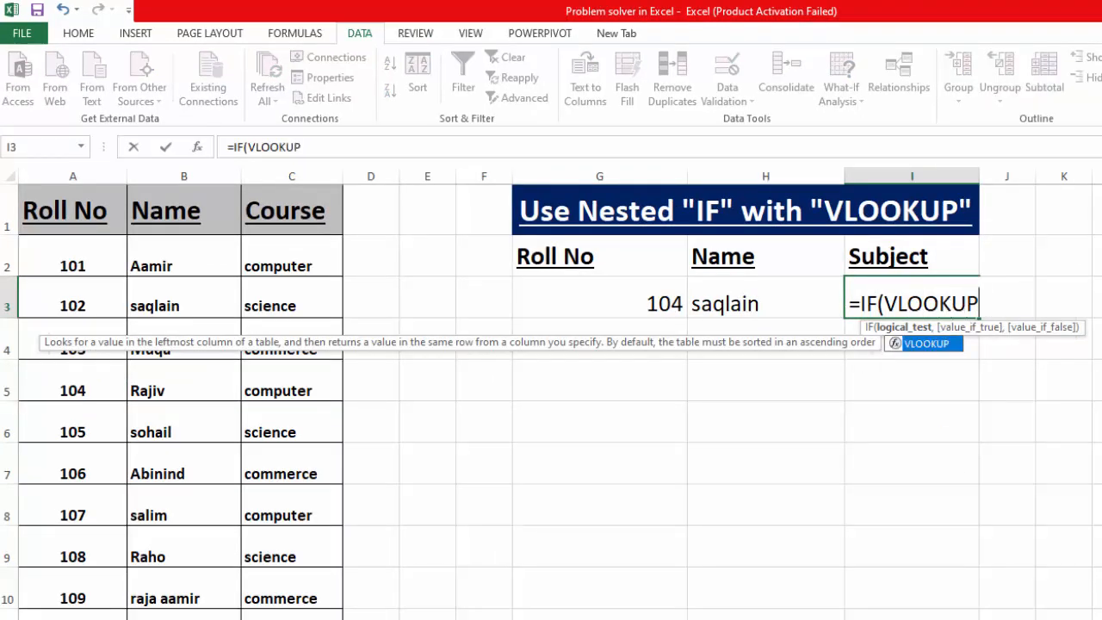
pyautogui.write('(')
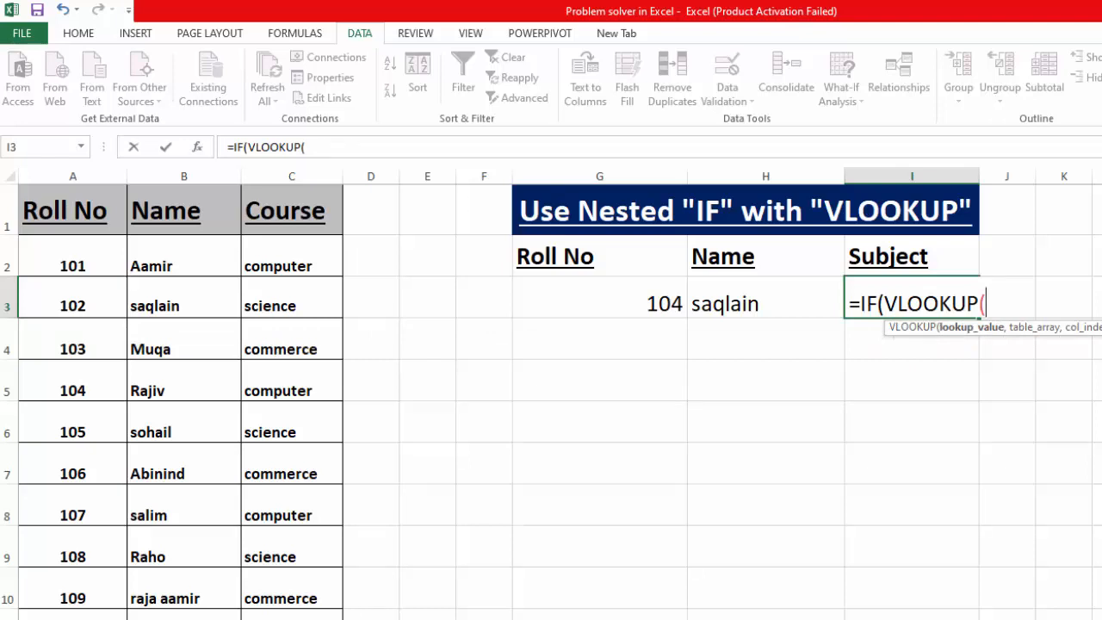
pyautogui.click(608, 304)
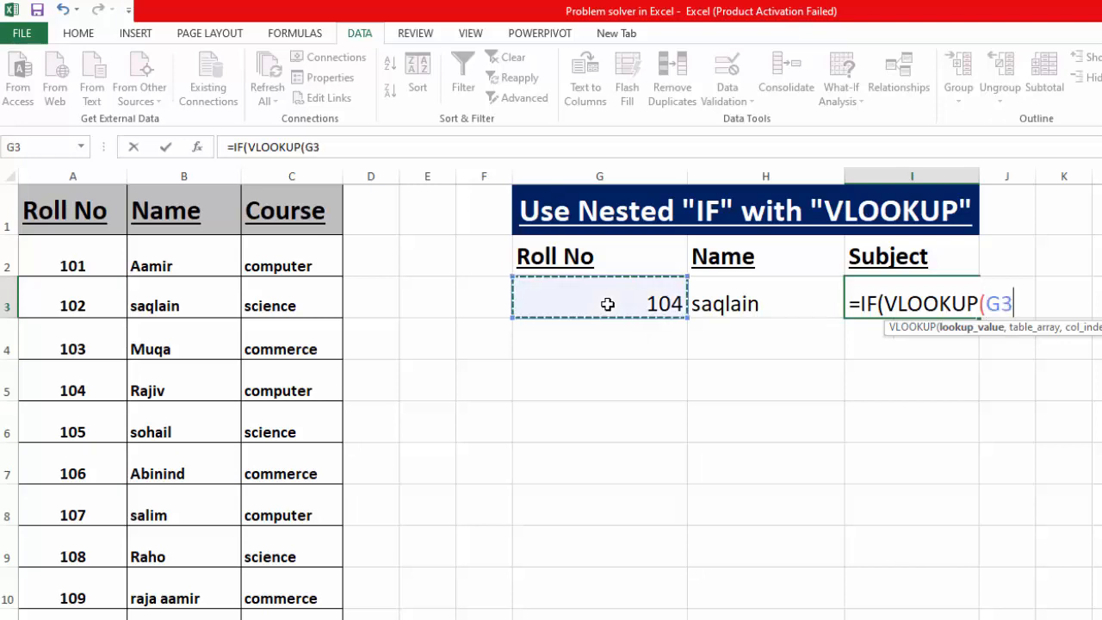
pyautogui.write(',')
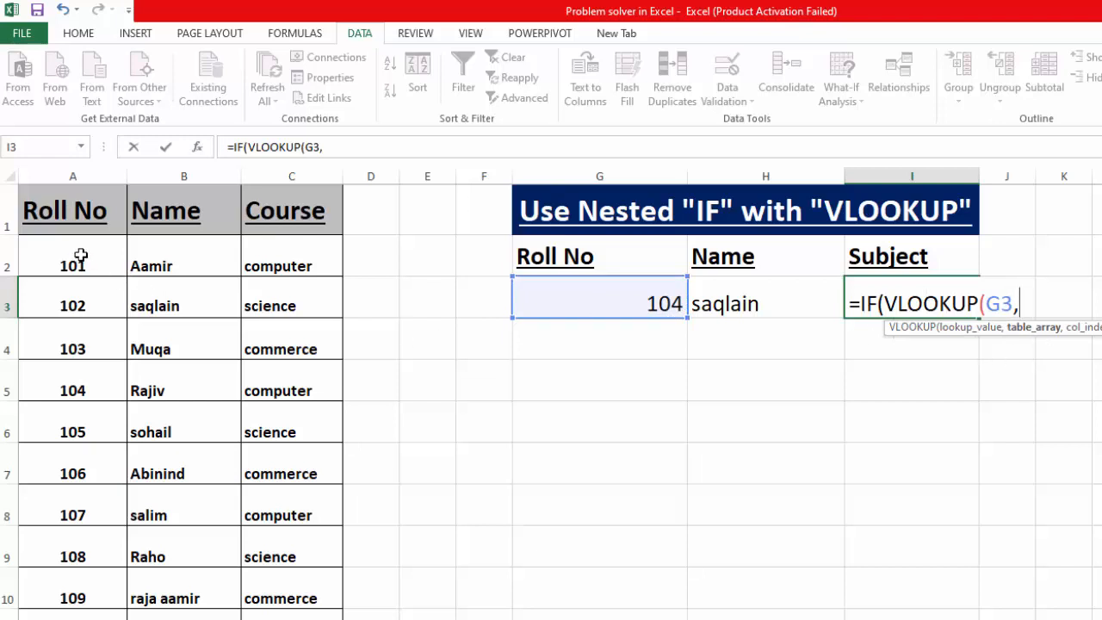
pyautogui.moveTo(63, 254); pyautogui.dragTo(276, 619)
pyautogui.write(',')
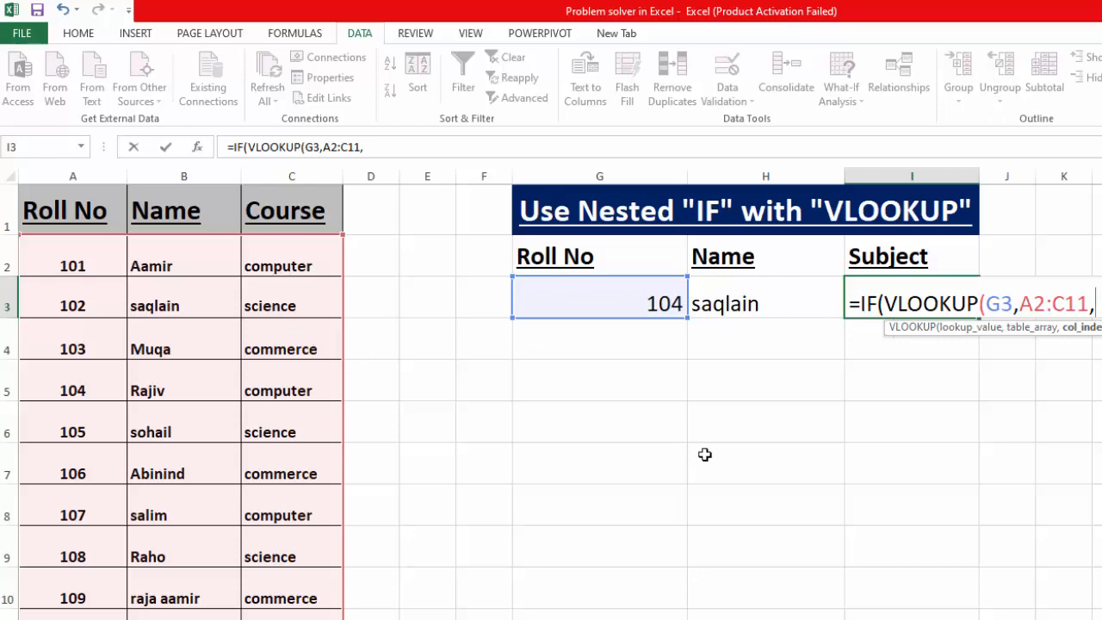
pyautogui.write('3,')
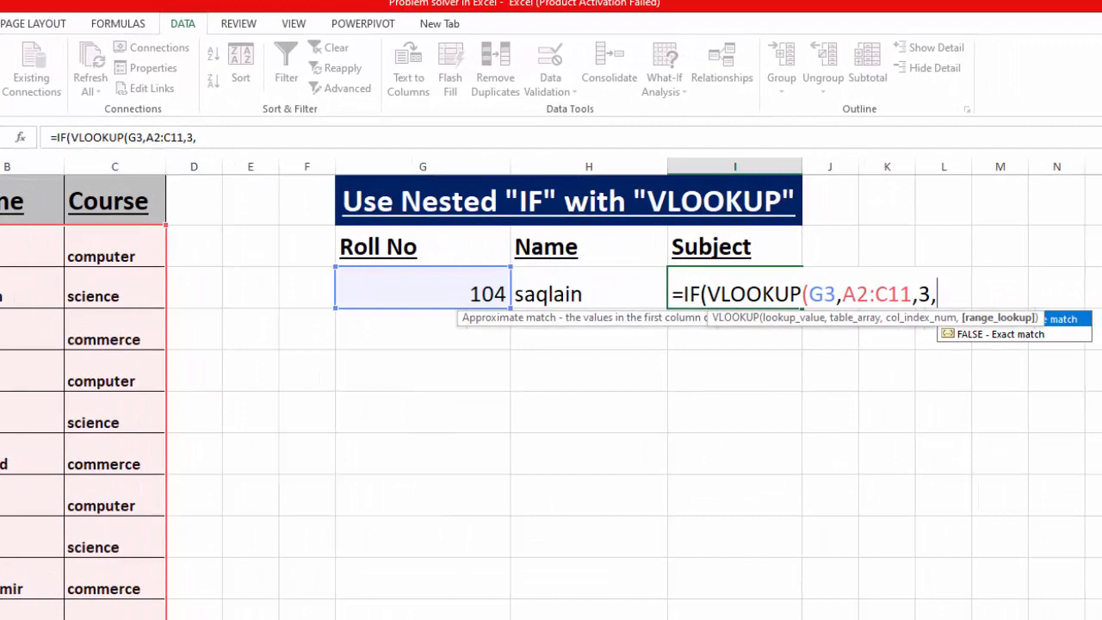
pyautogui.doubleClick(1025, 342)
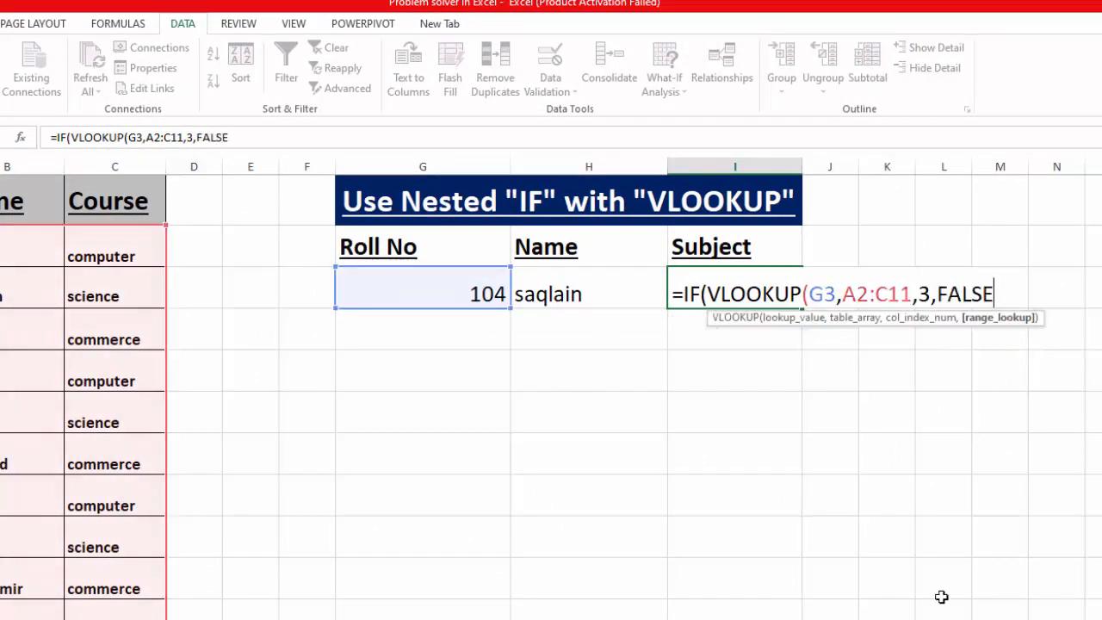
# Step: Close the VLOOKUP and compare it with "COMMERCE" as the logical test of the IF formula in I3
pyautogui.write('),')
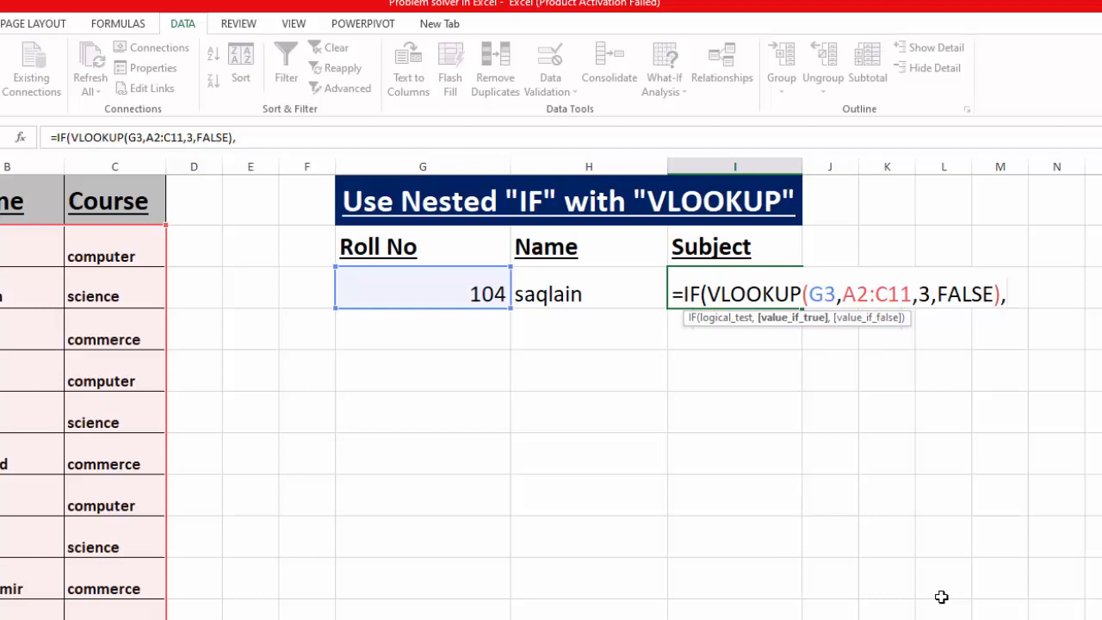
pyautogui.press('BackSpace')
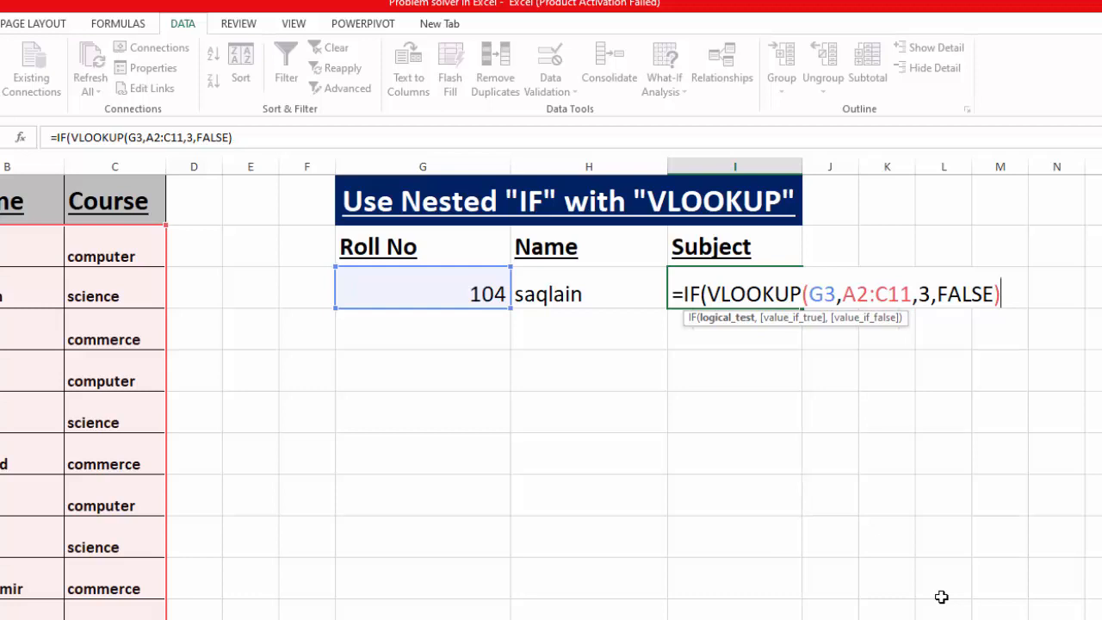
pyautogui.write('="COMMERCE"')
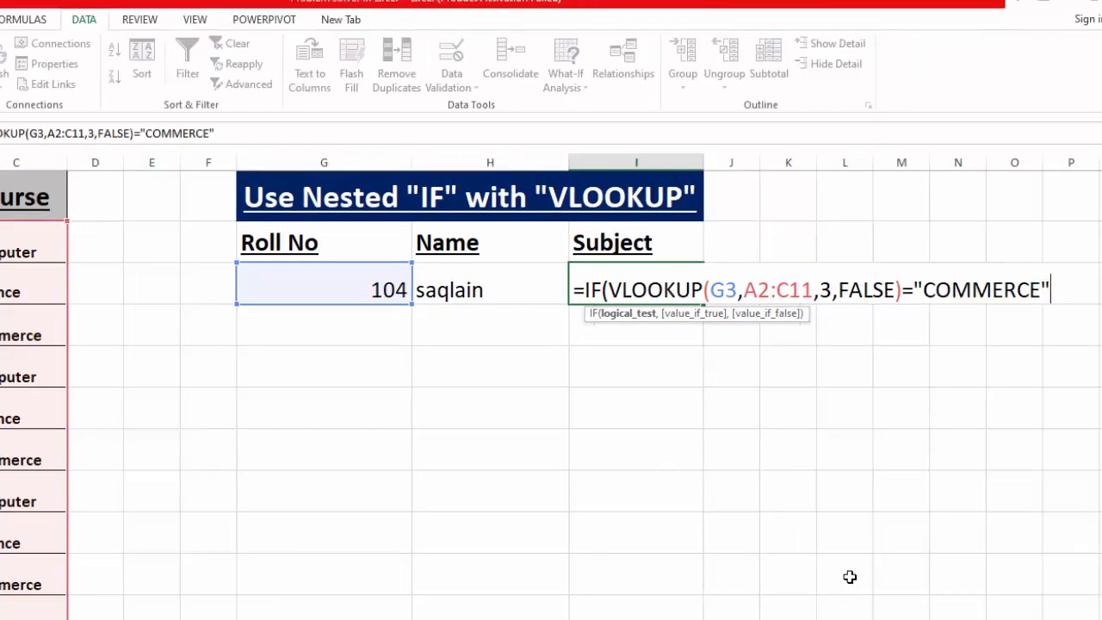
# Step: Add "Accounts" as the value if true of the IF formula in I3
pyautogui.write(',')
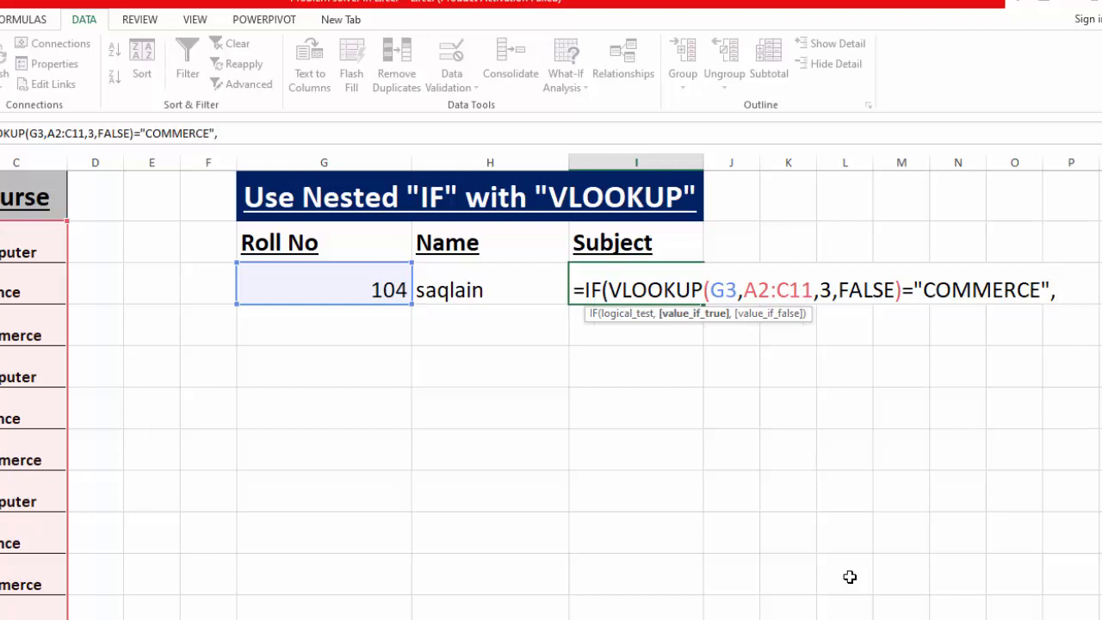
pyautogui.write('"')
pyautogui.write('Account')
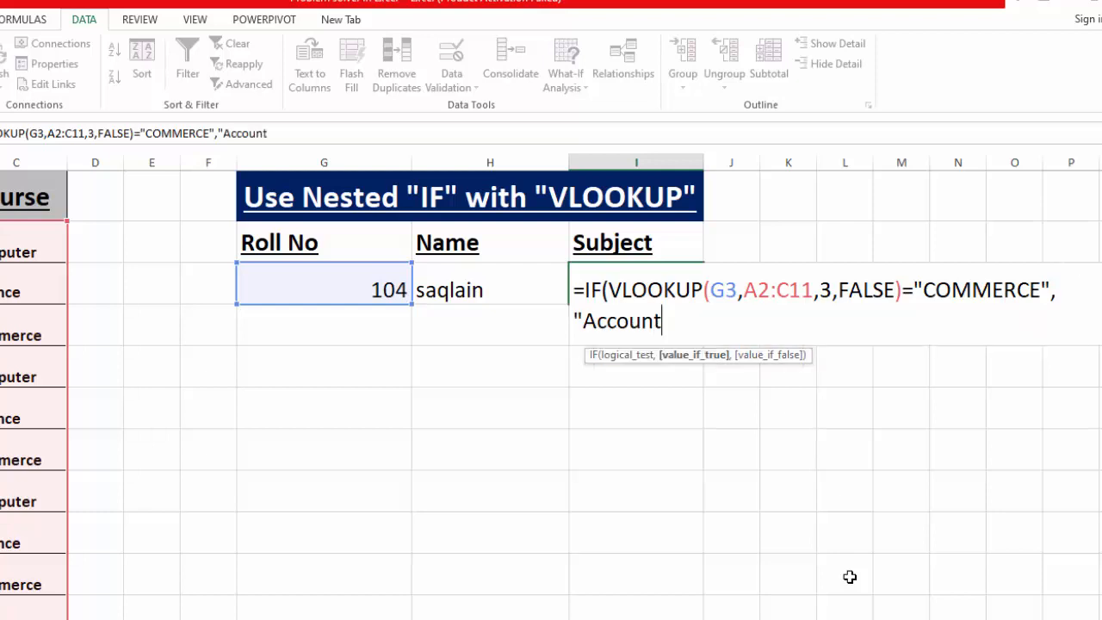
pyautogui.write('s",')
pyautogui.press('BackSpace')
# Step: Copy the IF expression without its equals sign and insert the copy as the value if false in the I3 formula
pyautogui.moveTo(293, 133); pyautogui.dragTo(2, 134)
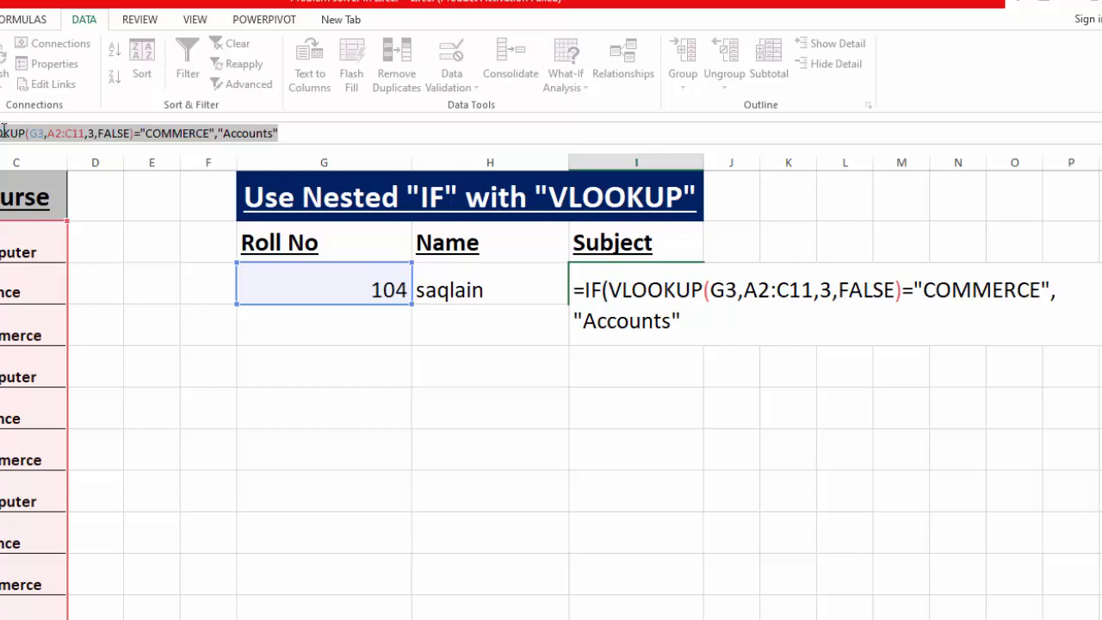
pyautogui.click(680, 322)
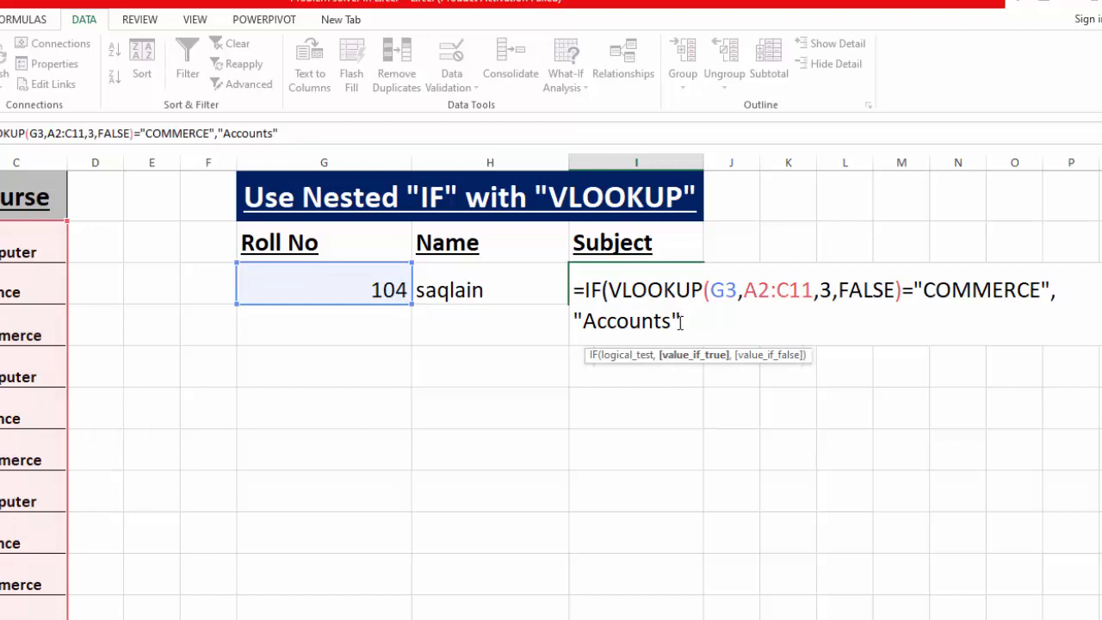
pyautogui.write(',')
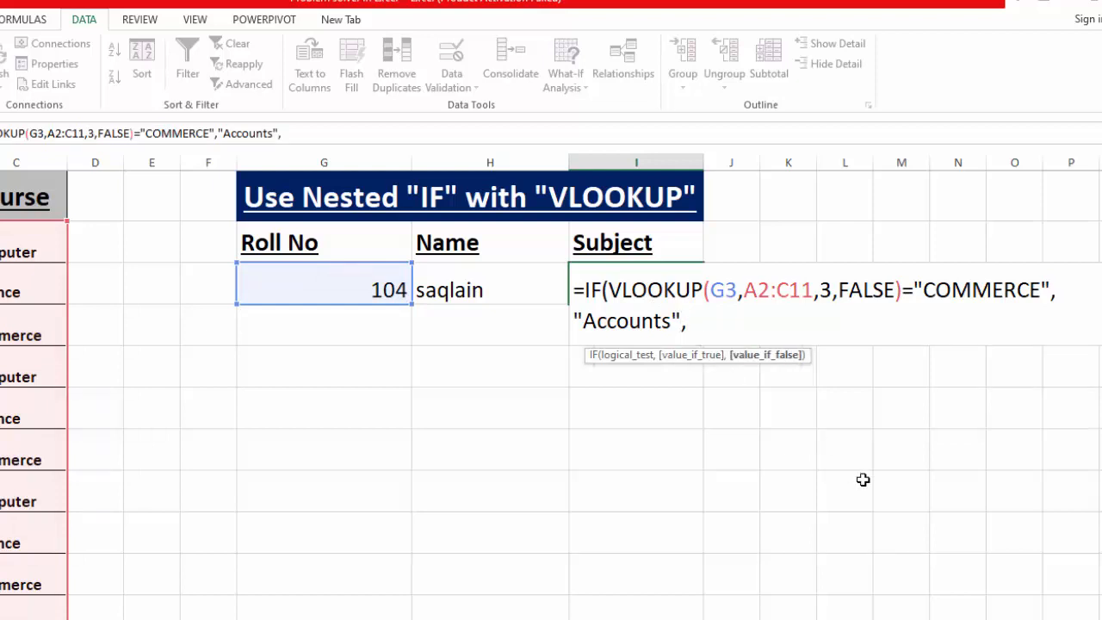
pyautogui.write('IF(VLOOKUP(G3,A2:C11,3,FALSE)="COMMERCE","Accounts"')
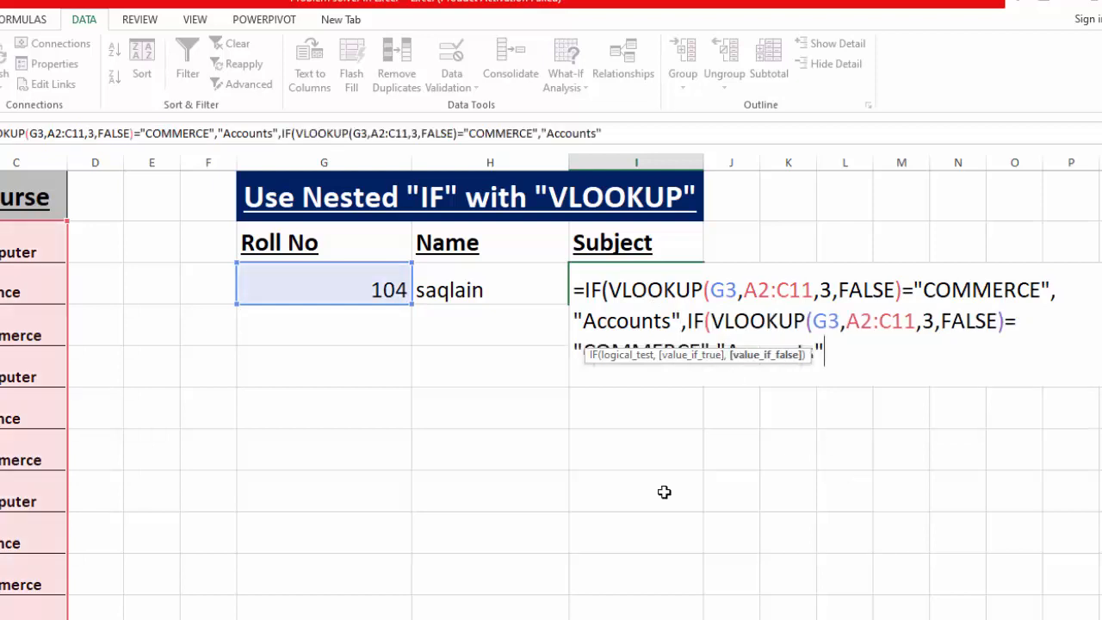
# Step: Change the comparison text in the nested IF's logical test to "Science"
pyautogui.click(1018, 319)
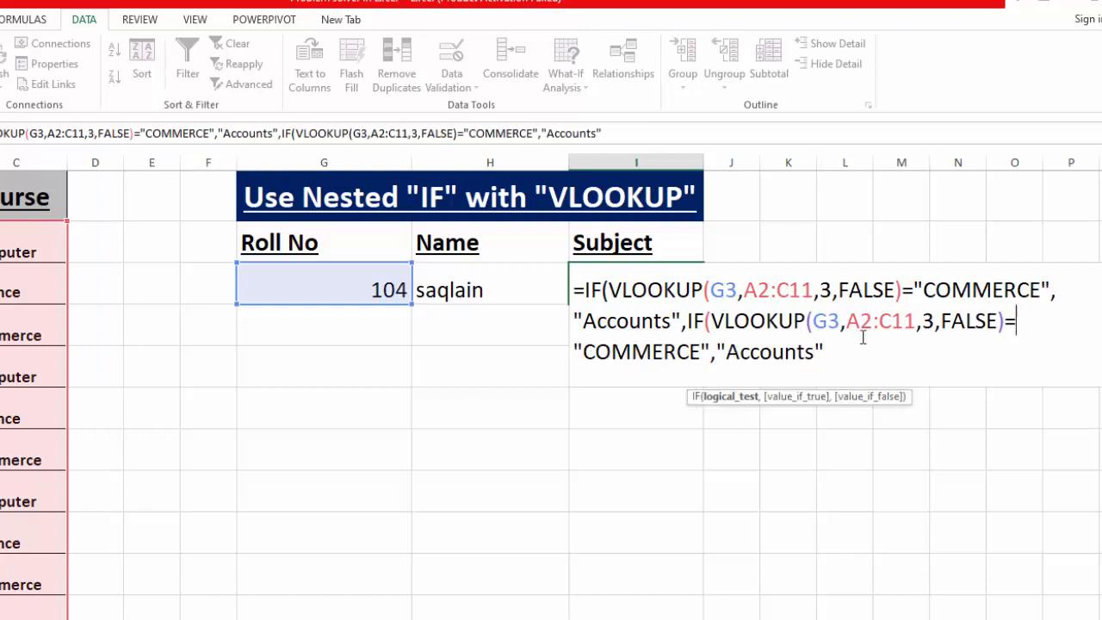
pyautogui.doubleClick(702, 350)
pyautogui.write('Science')
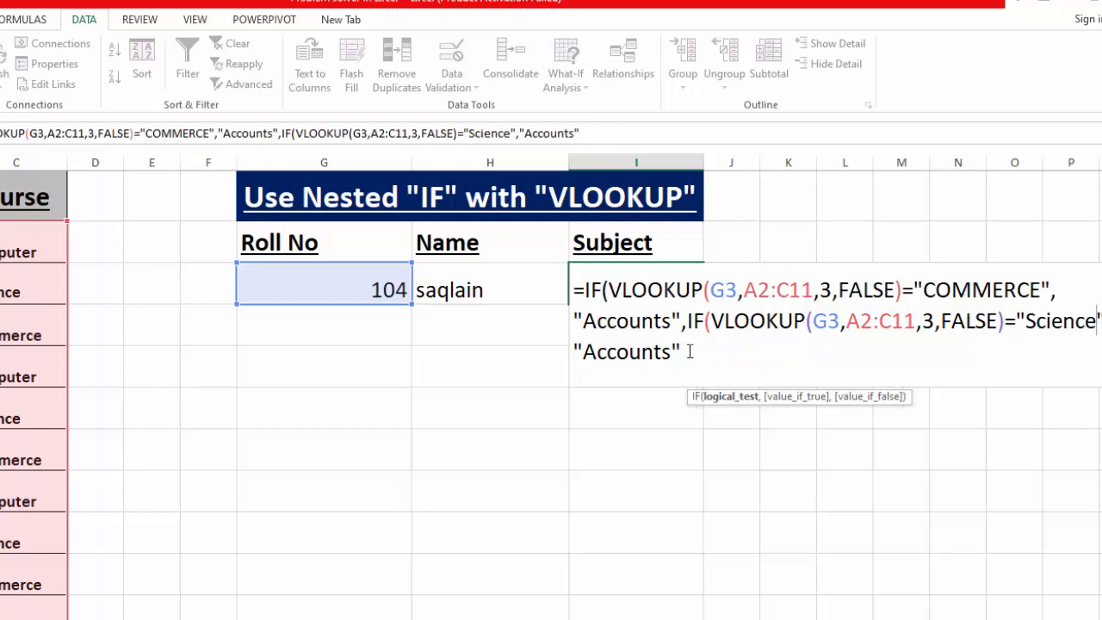
# Step: Replace the nested IF's value if true with "Biology"
pyautogui.click(672, 351)
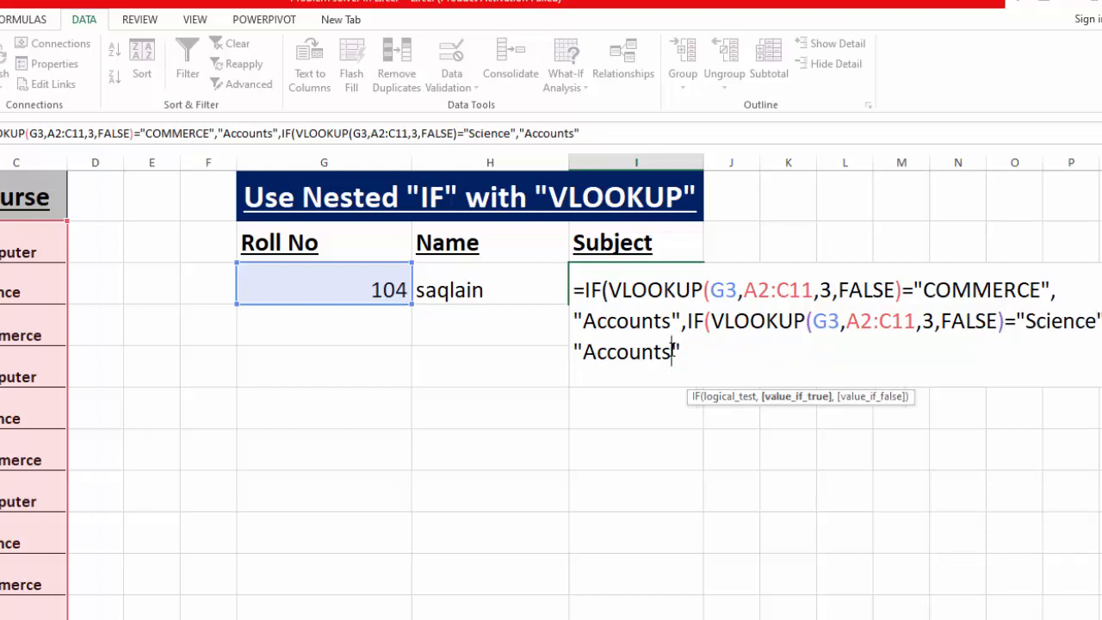
pyautogui.press('BackSpace')
pyautogui.press('BackSpace')
pyautogui.press('BackSpace')
pyautogui.press('BackSpace')
pyautogui.press('BackSpace')
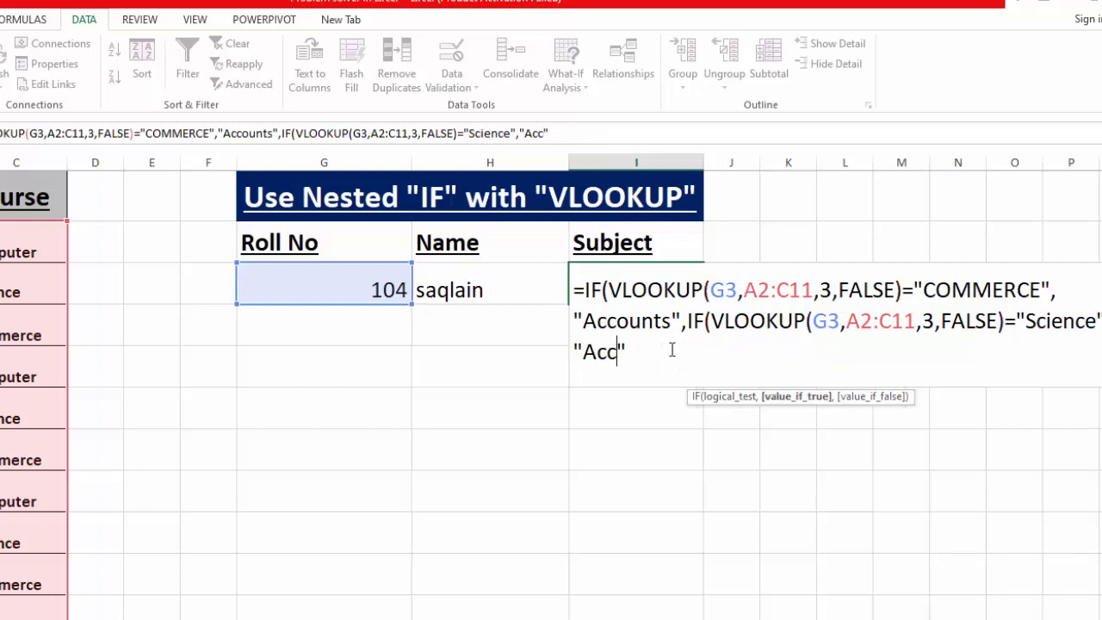
pyautogui.press('BackSpace')
pyautogui.press('BackSpace')
pyautogui.press('BackSpace')
pyautogui.write('Biology')
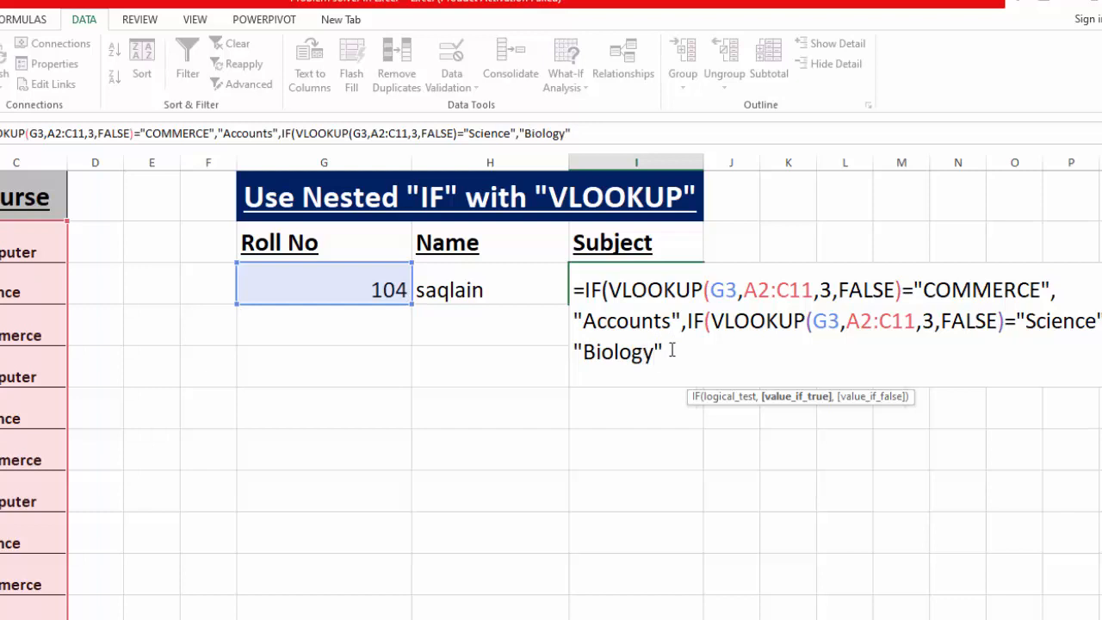
# Step: Add "computer" as the nested IF's value if false, close both IF functions, and enter the formula in I3
pyautogui.click(670, 350)
pyautogui.write(',')
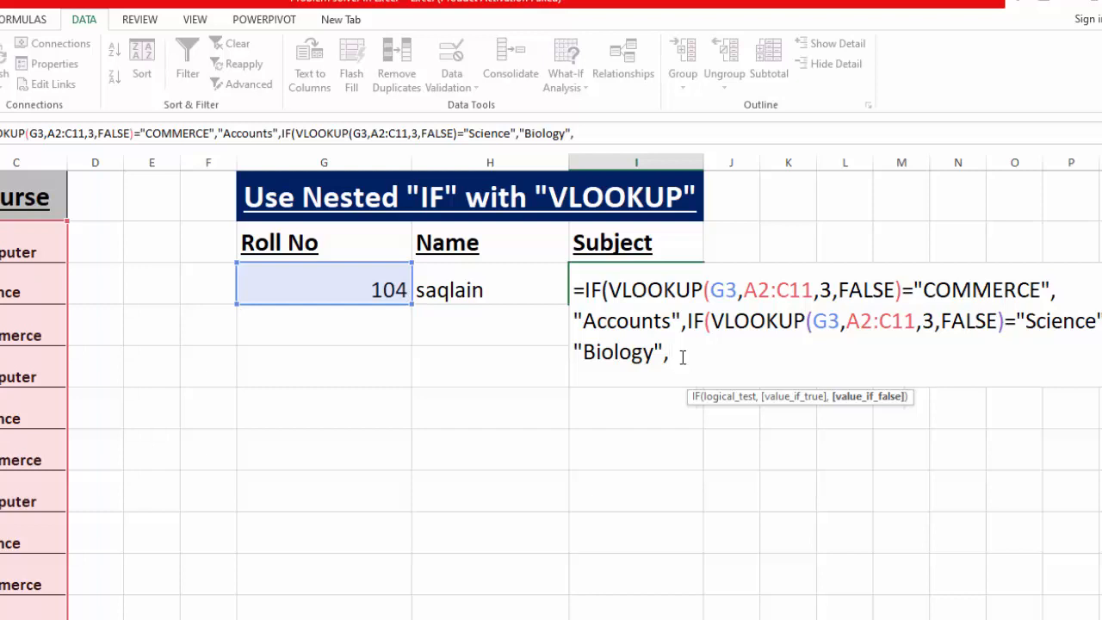
pyautogui.write('"computer"')
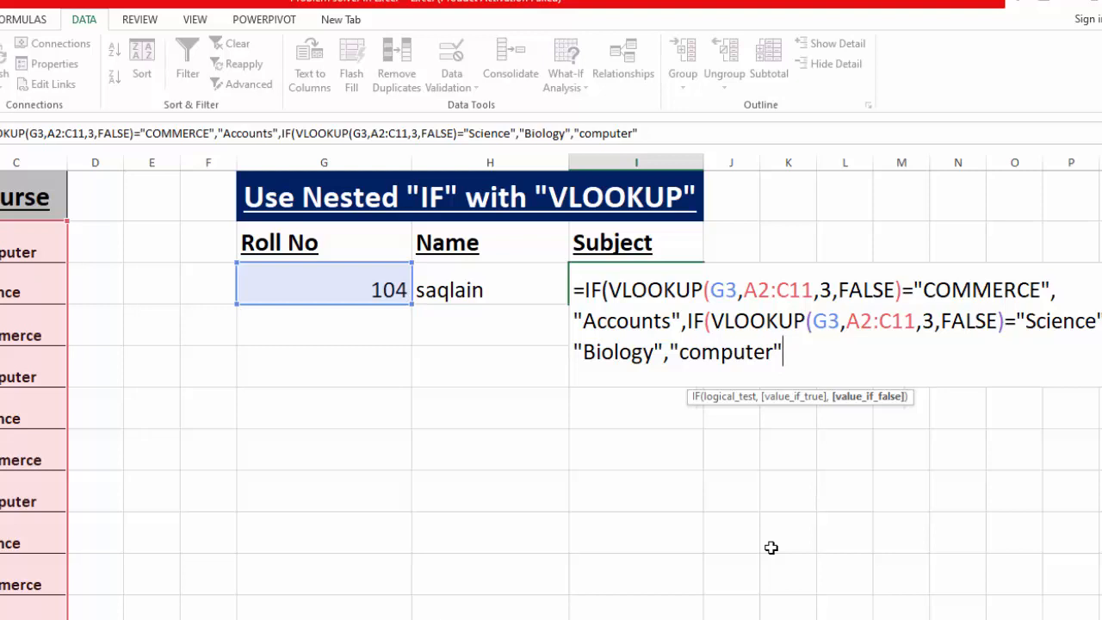
pyautogui.write(')')
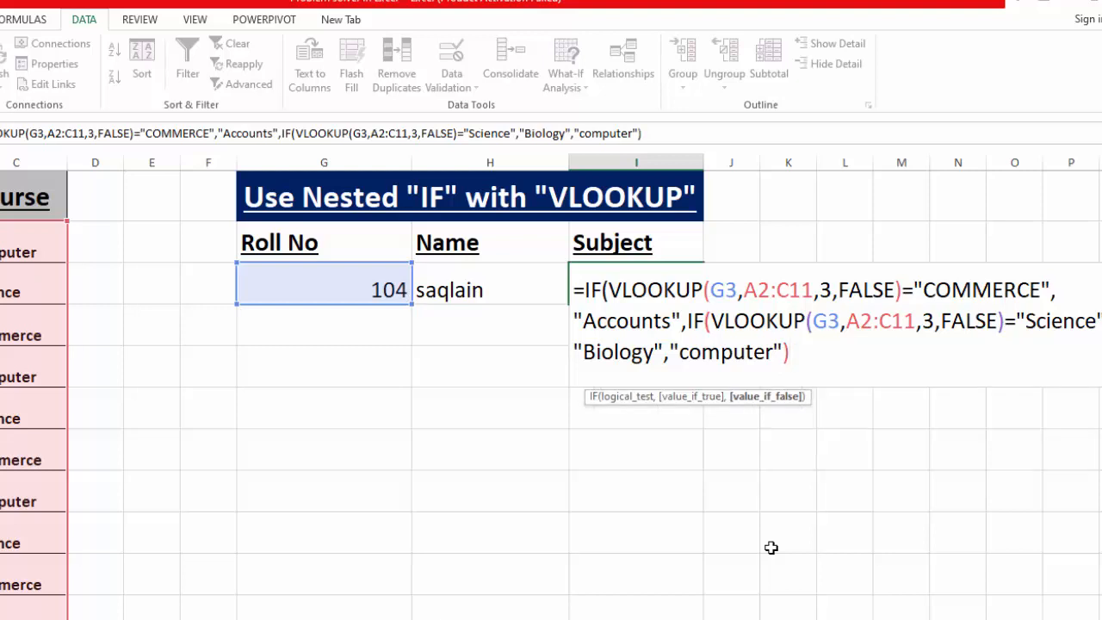
pyautogui.write(')')
pyautogui.press('Return')
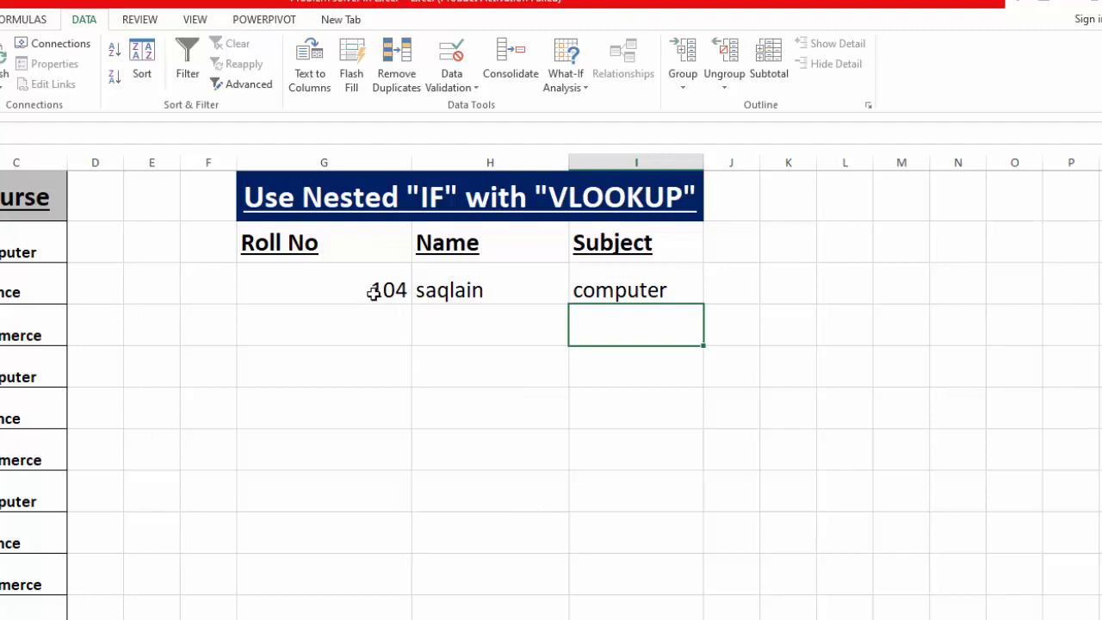
# Step: Centre the contents of cells G3:I3 horizontally
pyautogui.moveTo(371, 291); pyautogui.dragTo(636, 291)
pyautogui.click(5, 3)
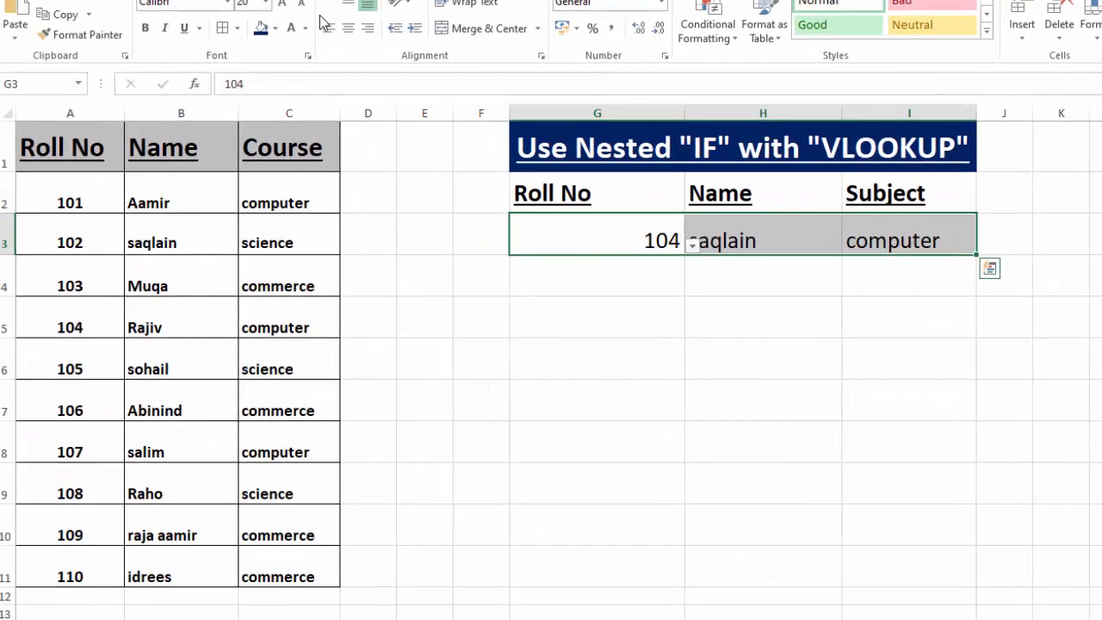
pyautogui.click(353, 31)
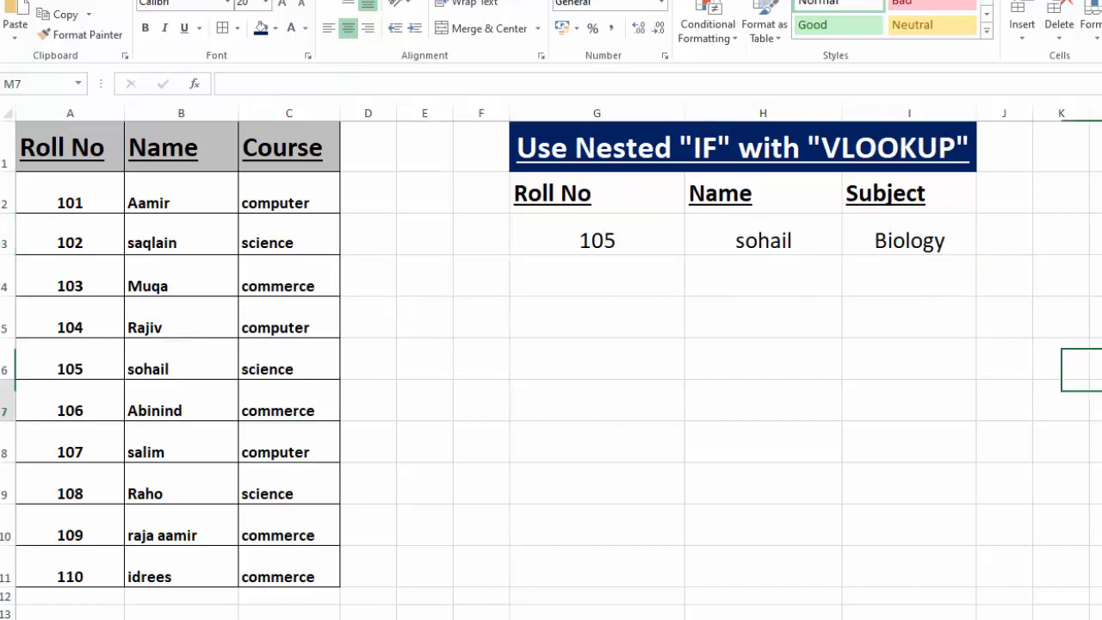
# Step: Reselect A1:C11 as the table array of the first VLOOKUP in I3 and enter the formula
pyautogui.doubleClick(945, 243)
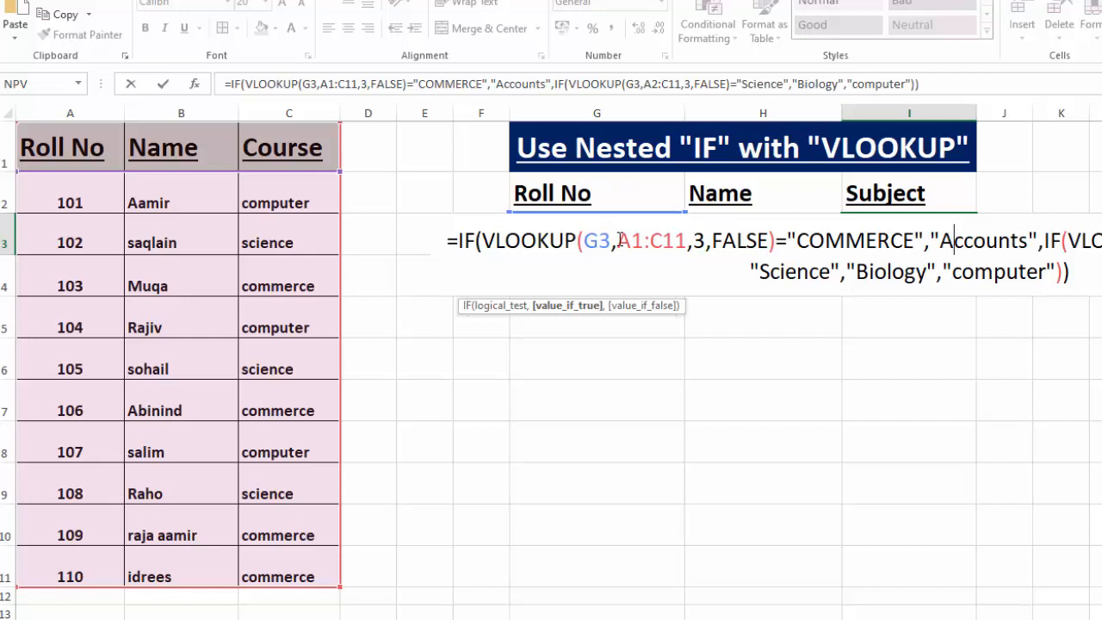
pyautogui.moveTo(619, 241); pyautogui.dragTo(688, 246)
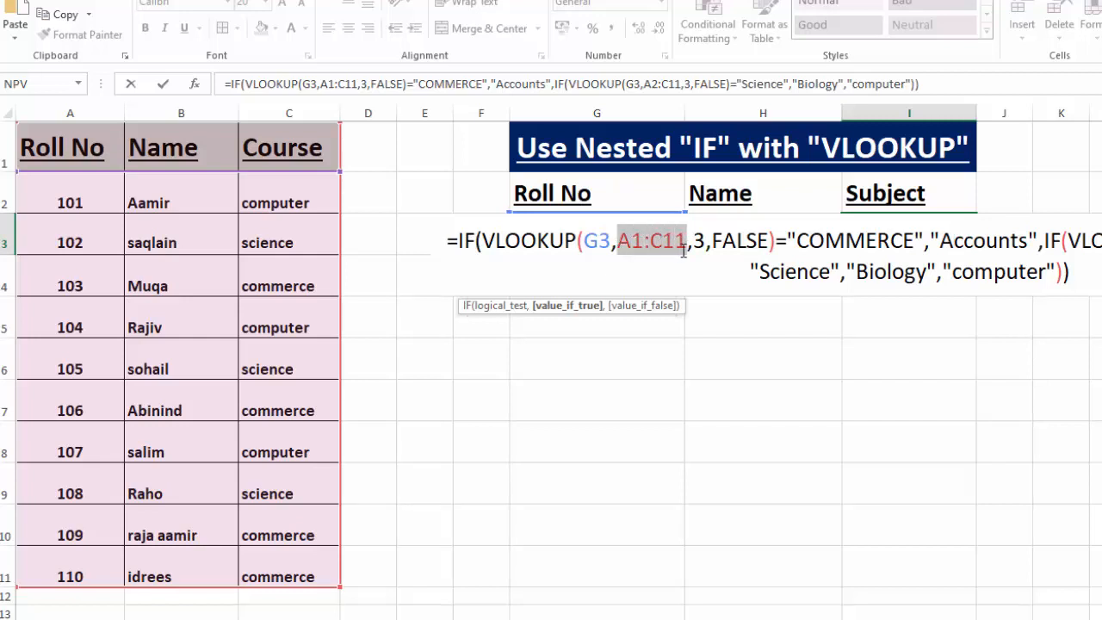
pyautogui.moveTo(62, 143); pyautogui.dragTo(312, 563)
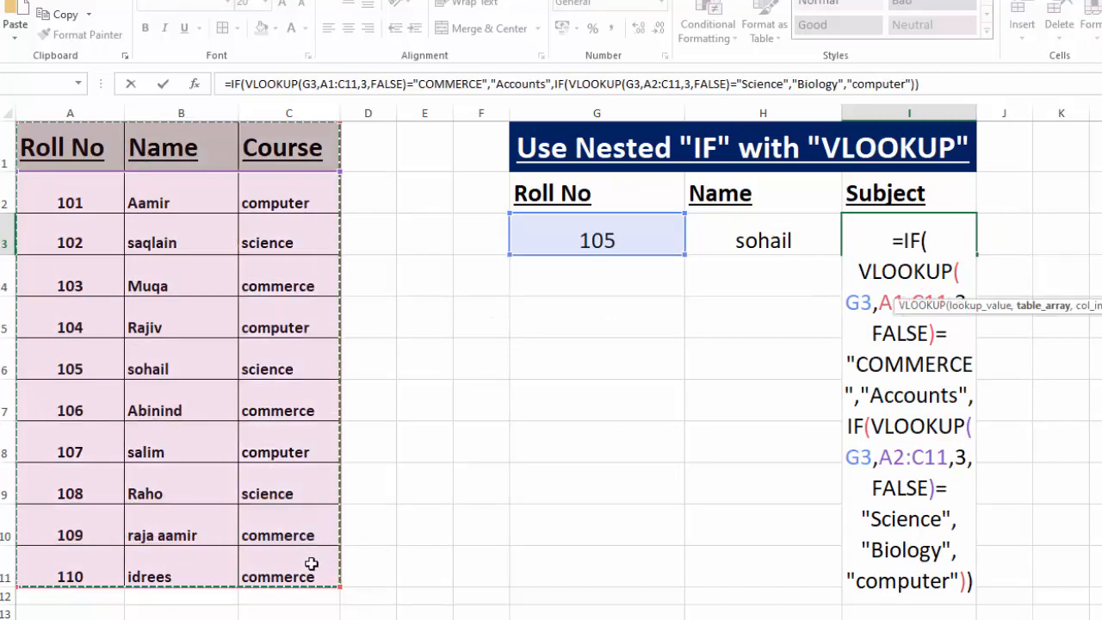
pyautogui.click(975, 578)
pyautogui.press('Return')
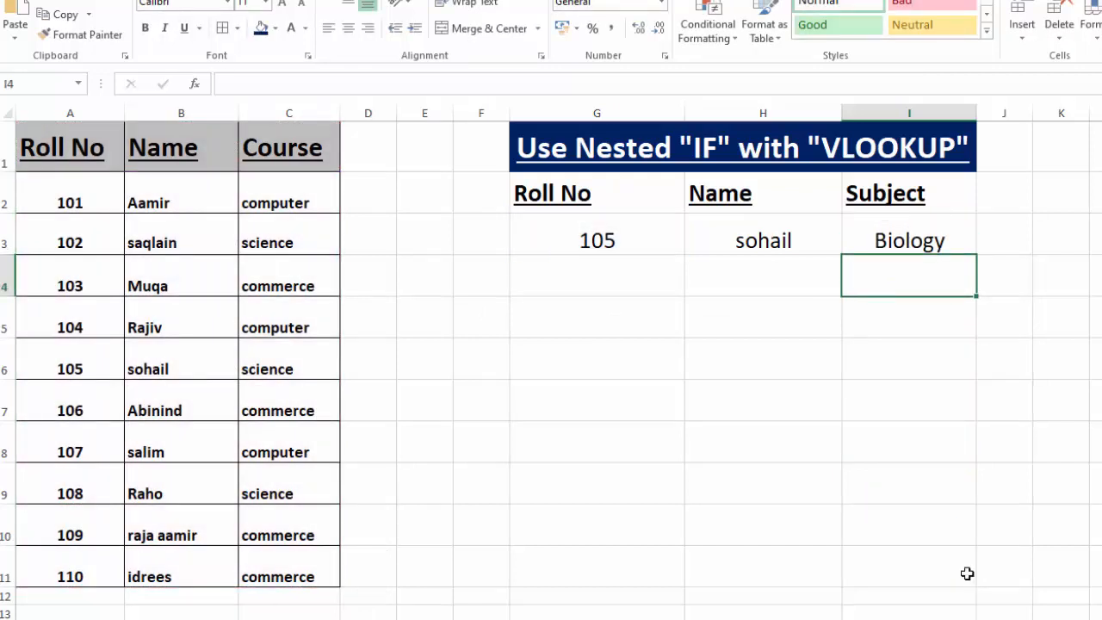
# Step: Choose roll number 106 from the list in G3 and the name belonging to it from the list in H3
pyautogui.click(652, 239)
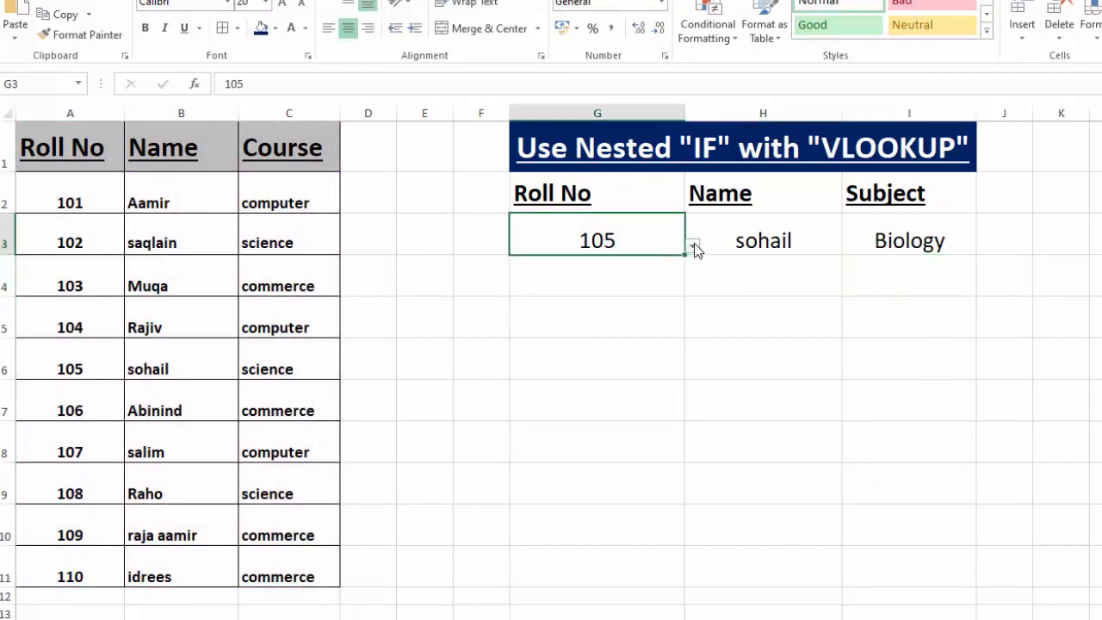
pyautogui.click(694, 246)
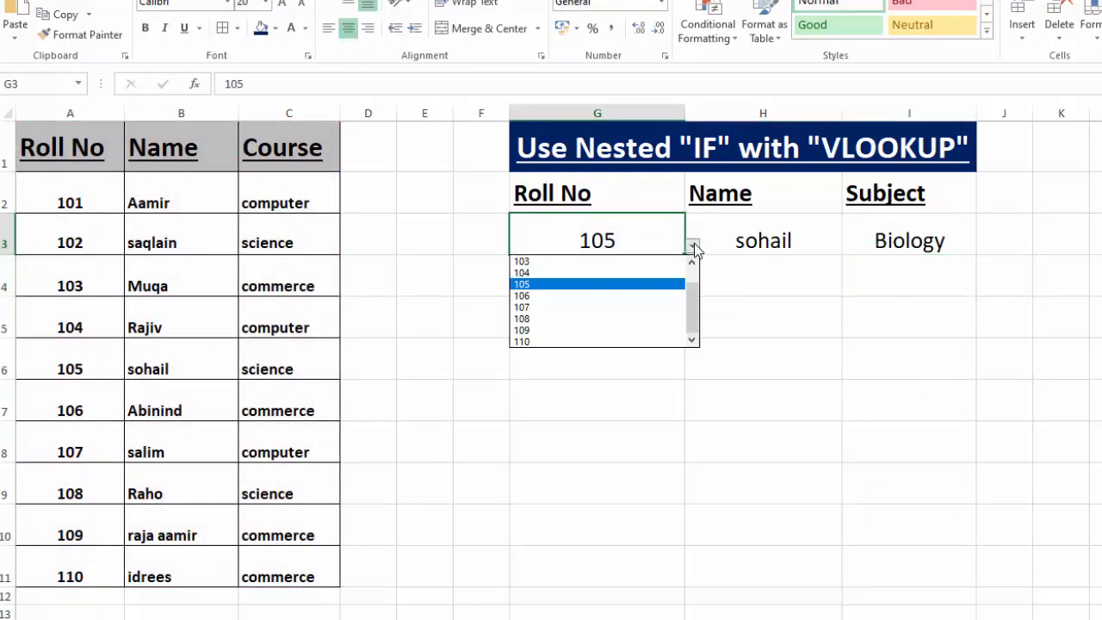
pyautogui.click(606, 295)
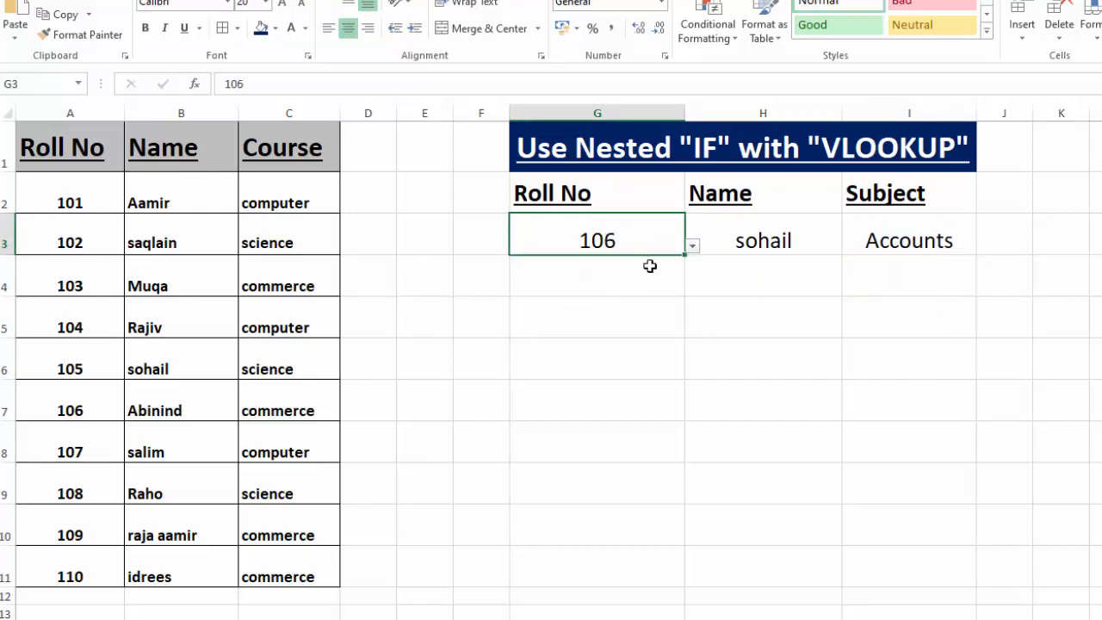
pyautogui.click(757, 241)
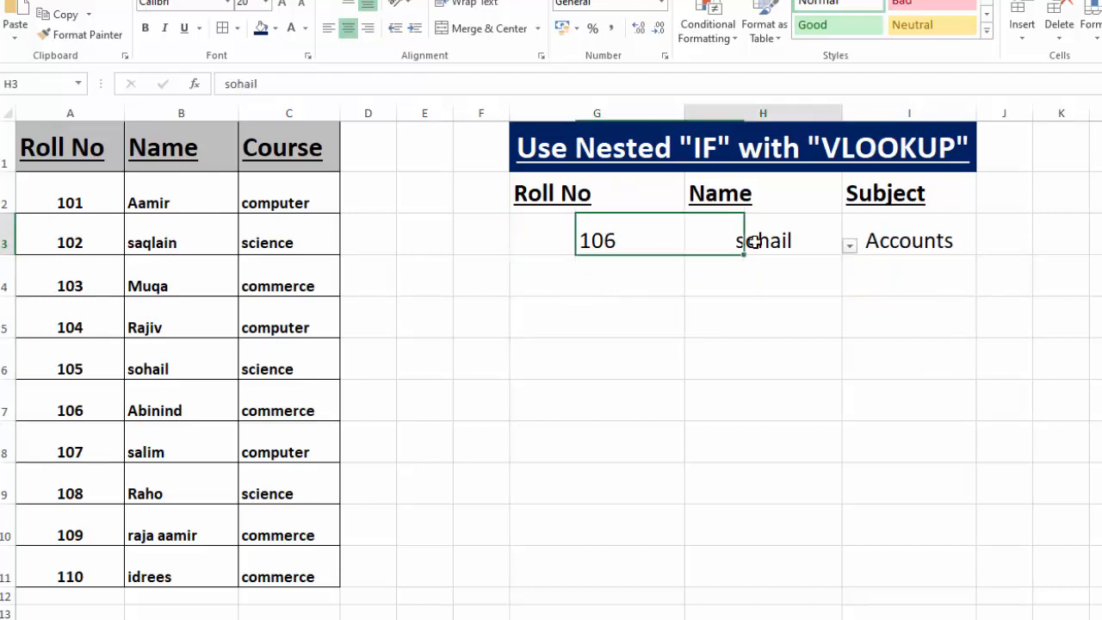
pyautogui.click(849, 247)
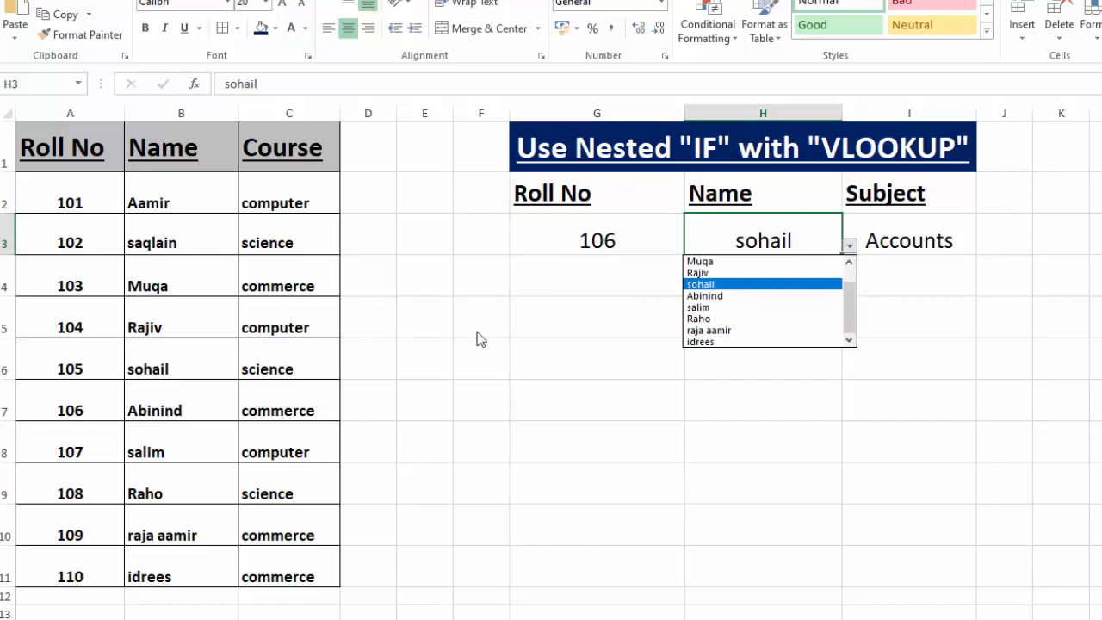
pyautogui.press('Up')
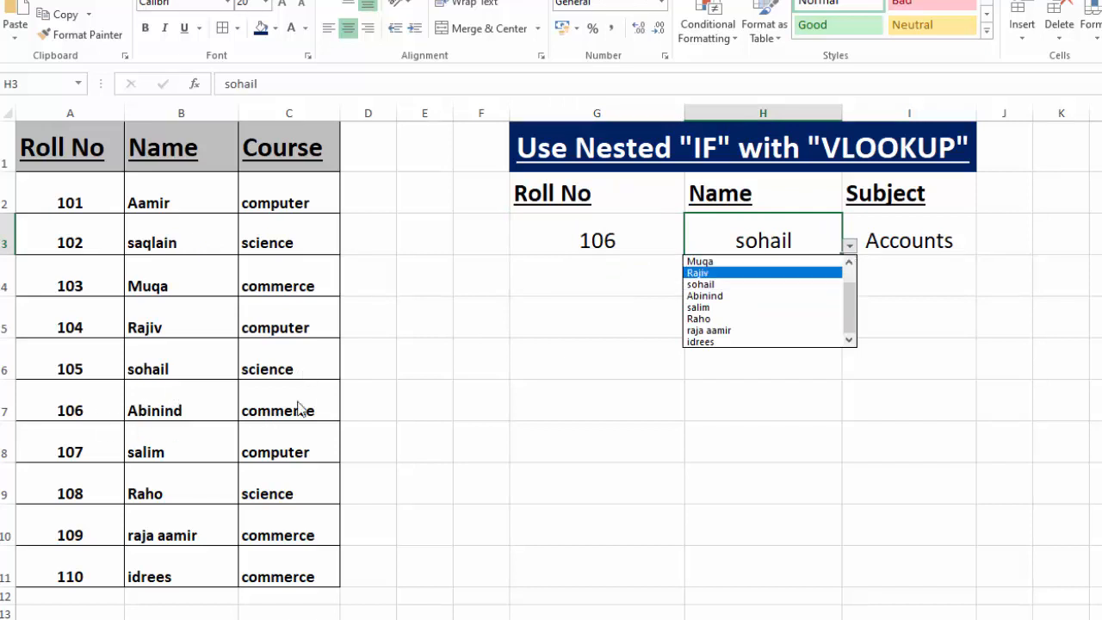
pyautogui.click(706, 297)
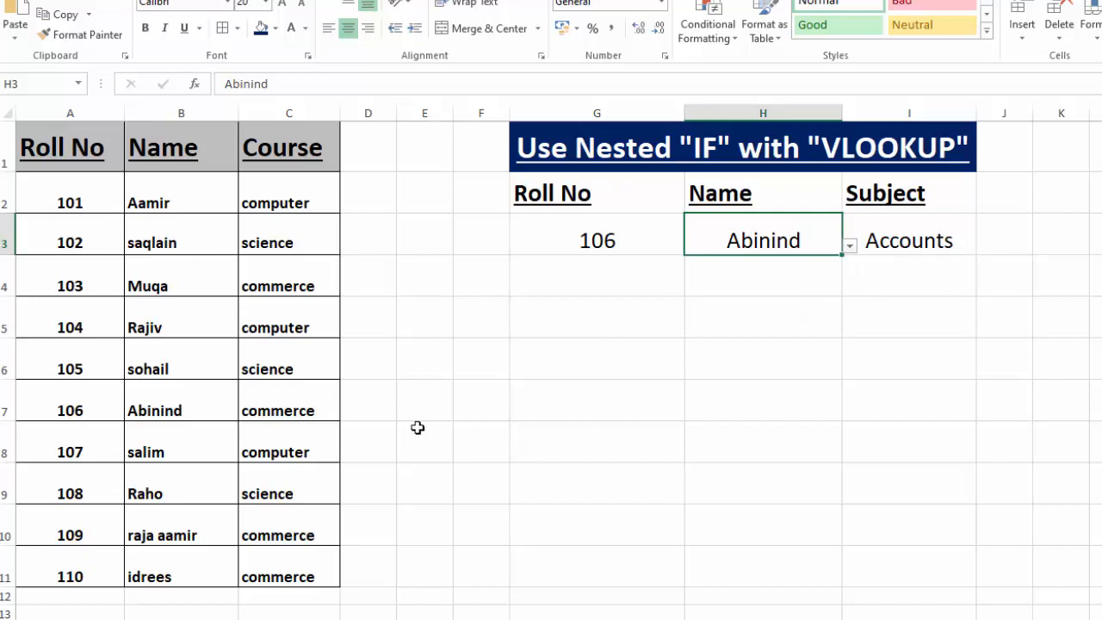
# Step: Choose roll number 108 from the list in G3 and the matching name from the list in H3
pyautogui.click(628, 242)
pyautogui.click(692, 245)
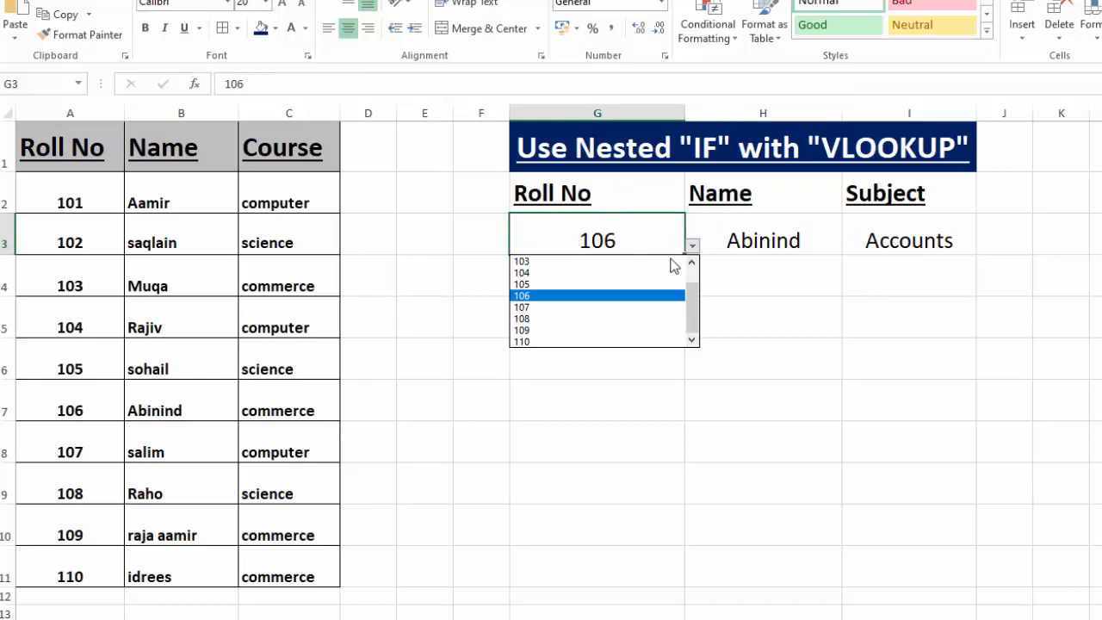
pyautogui.click(600, 319)
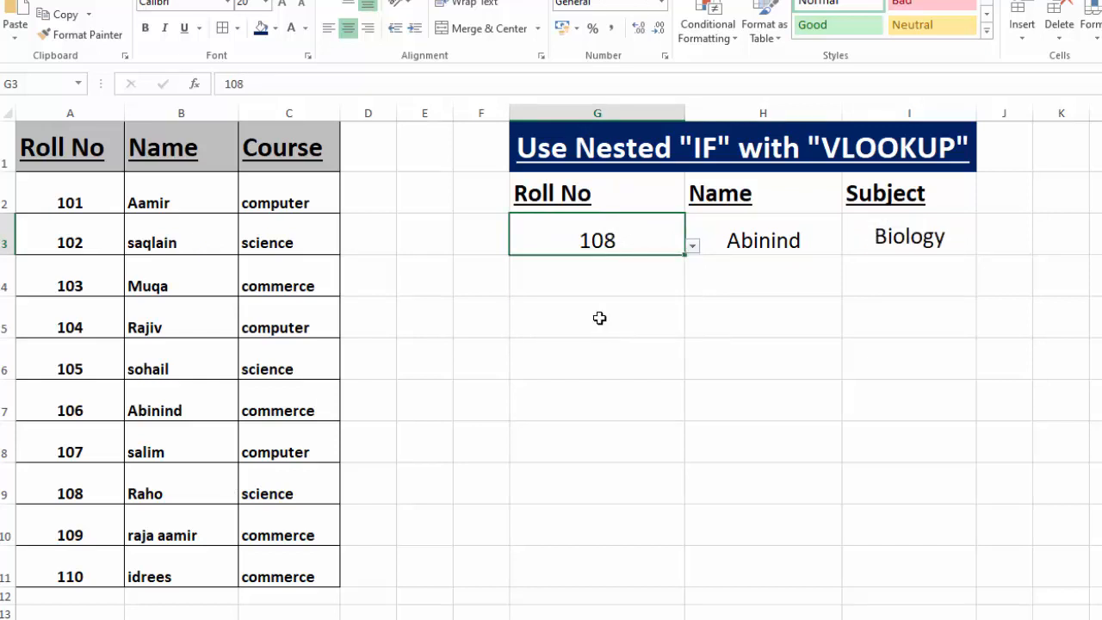
pyautogui.click(768, 245)
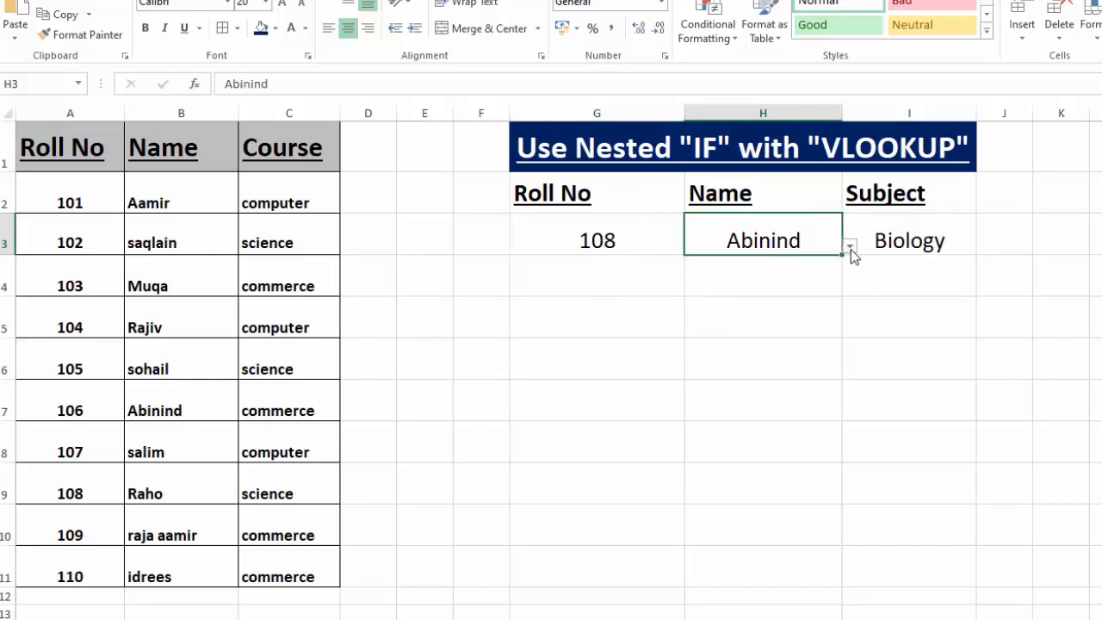
pyautogui.click(850, 247)
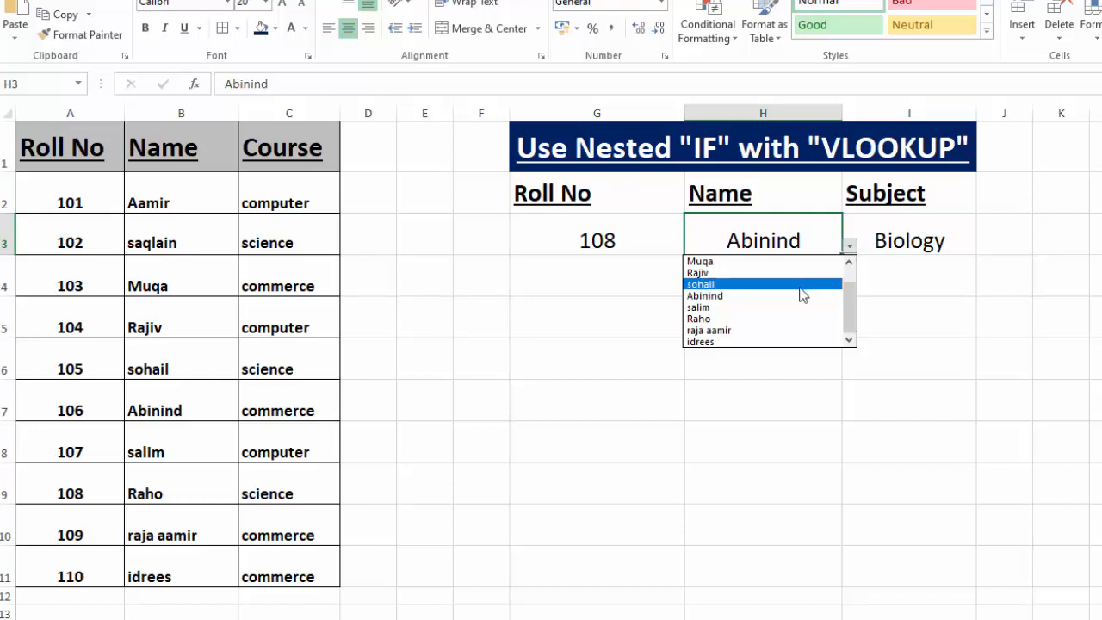
pyautogui.click(788, 320)
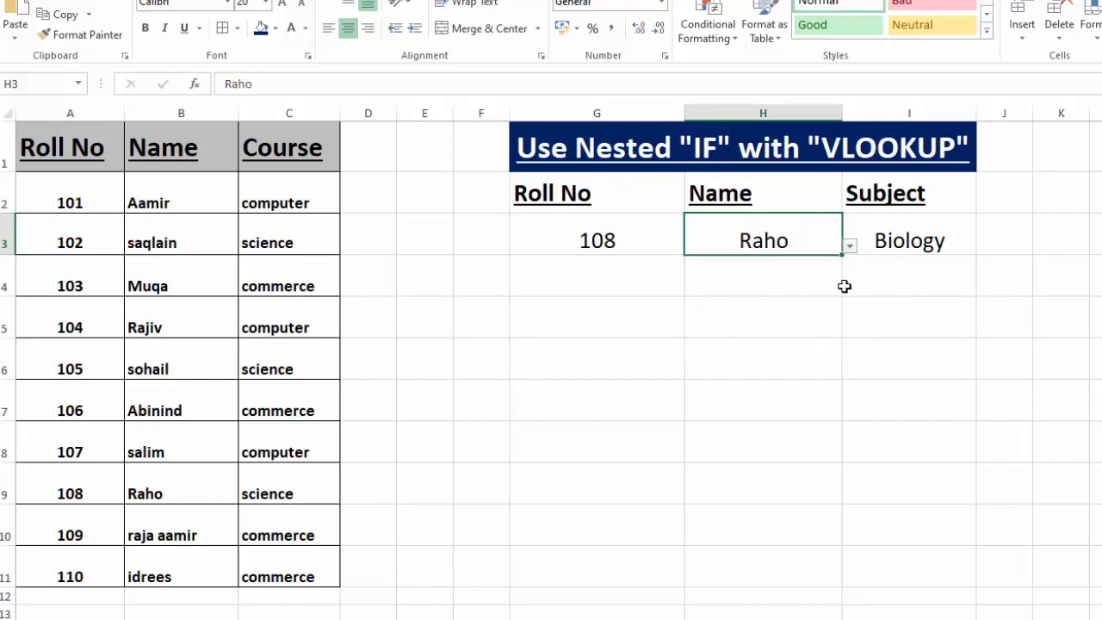